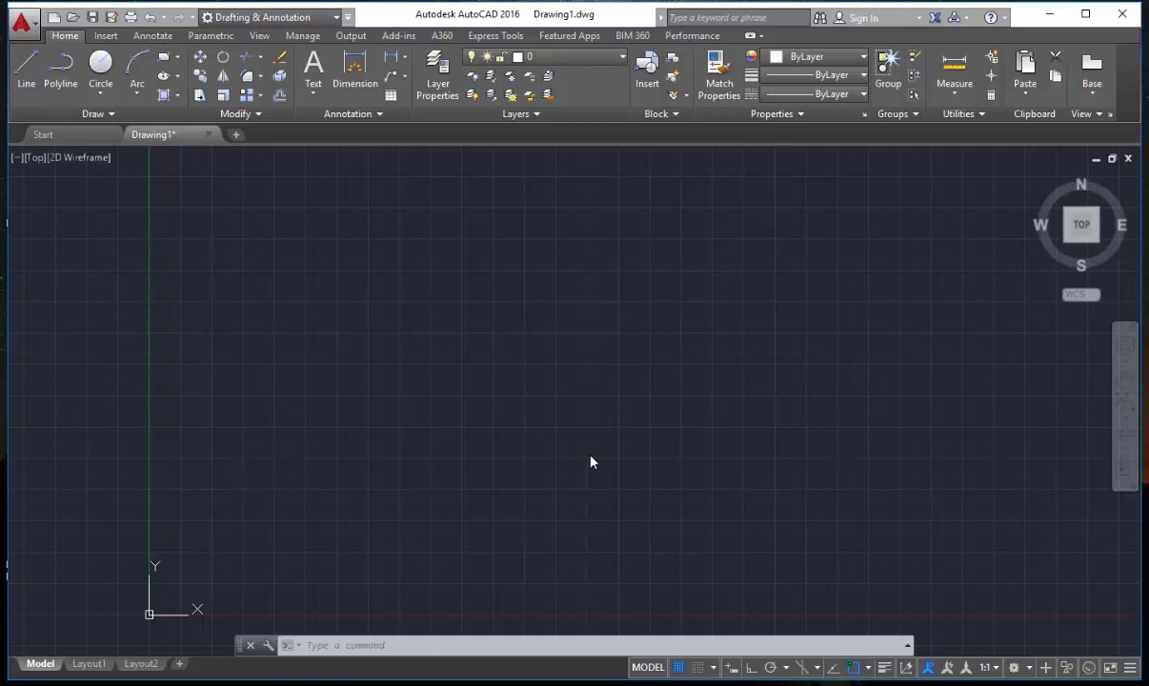
Open the Drawing Units settings for the current drawing.
click(596, 456)
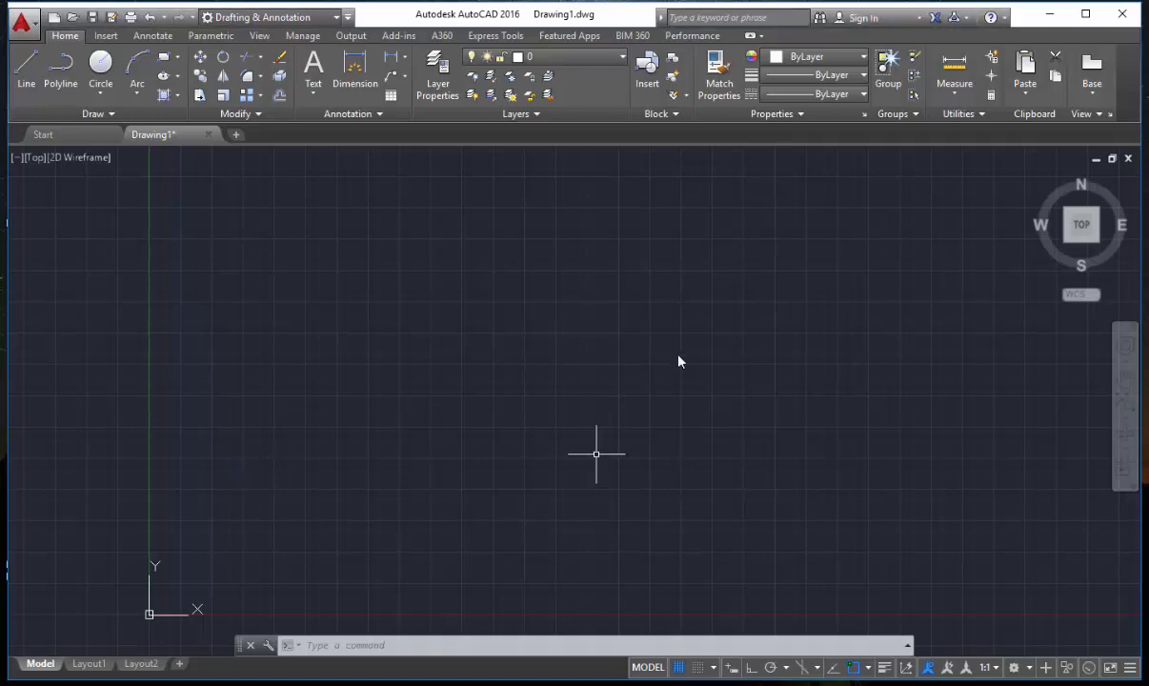
text(un)
key(Return)
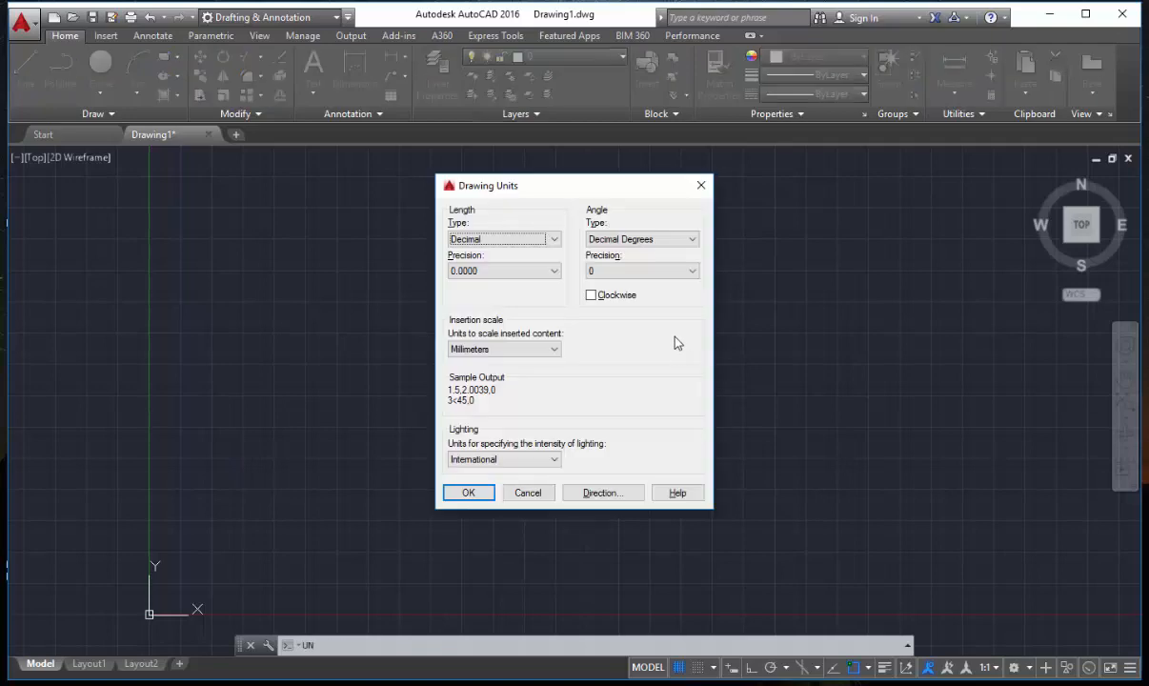
click(493, 276)
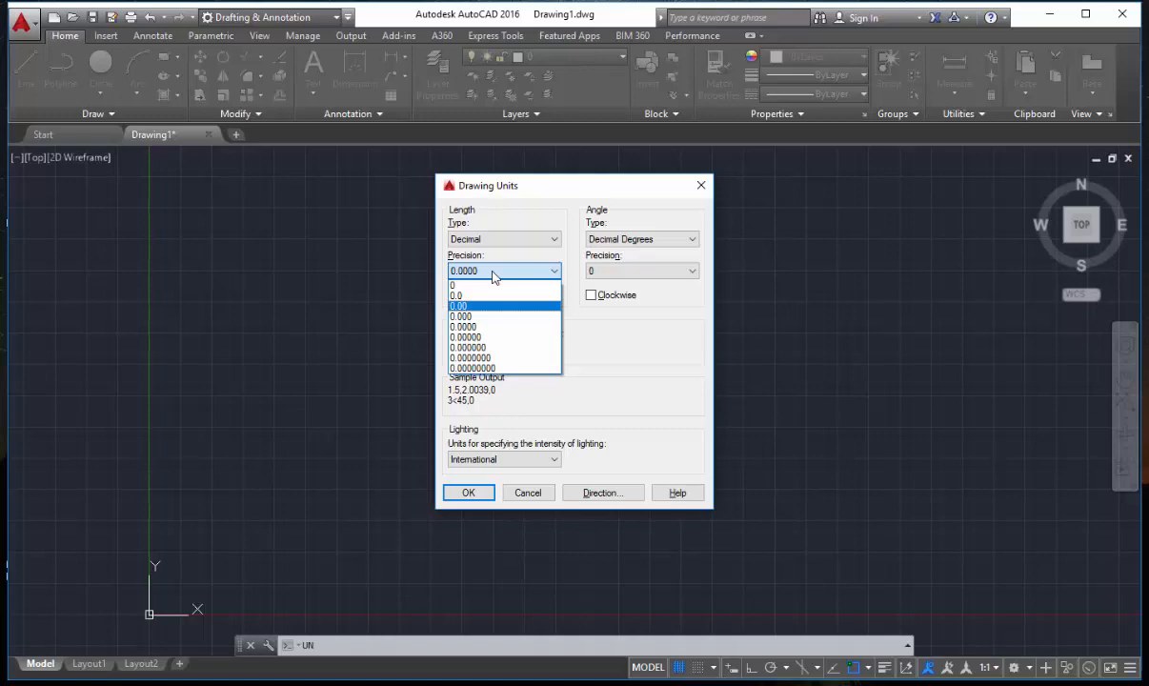
key(Up)
key(Escape)
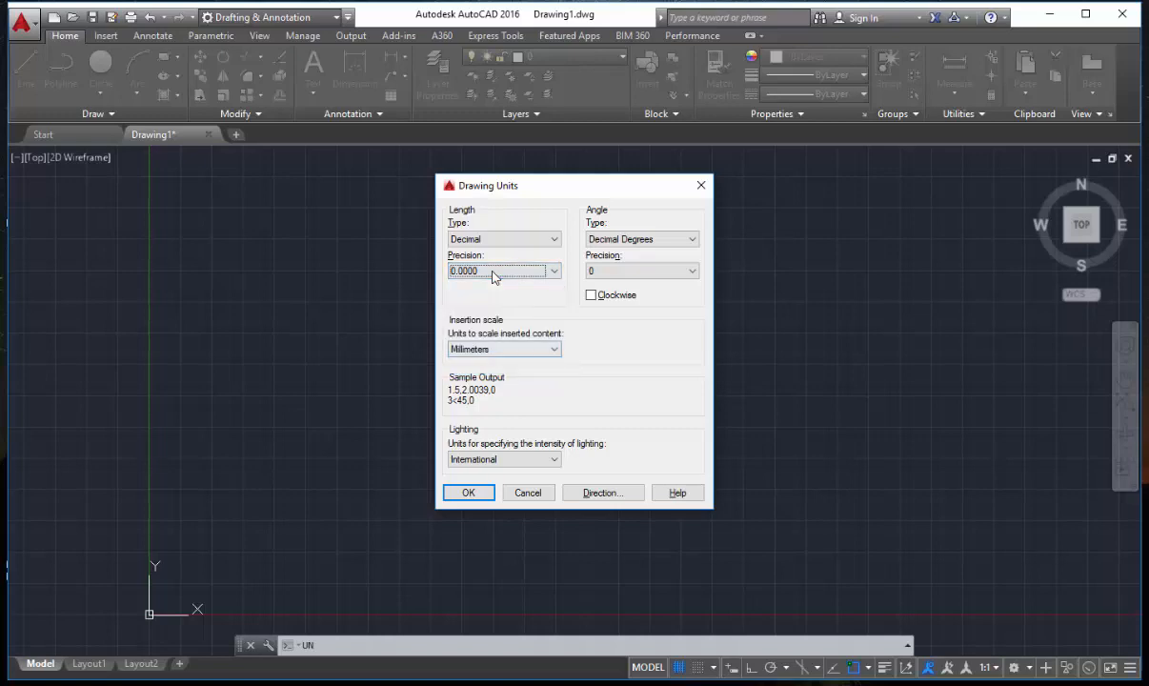
click(504, 349)
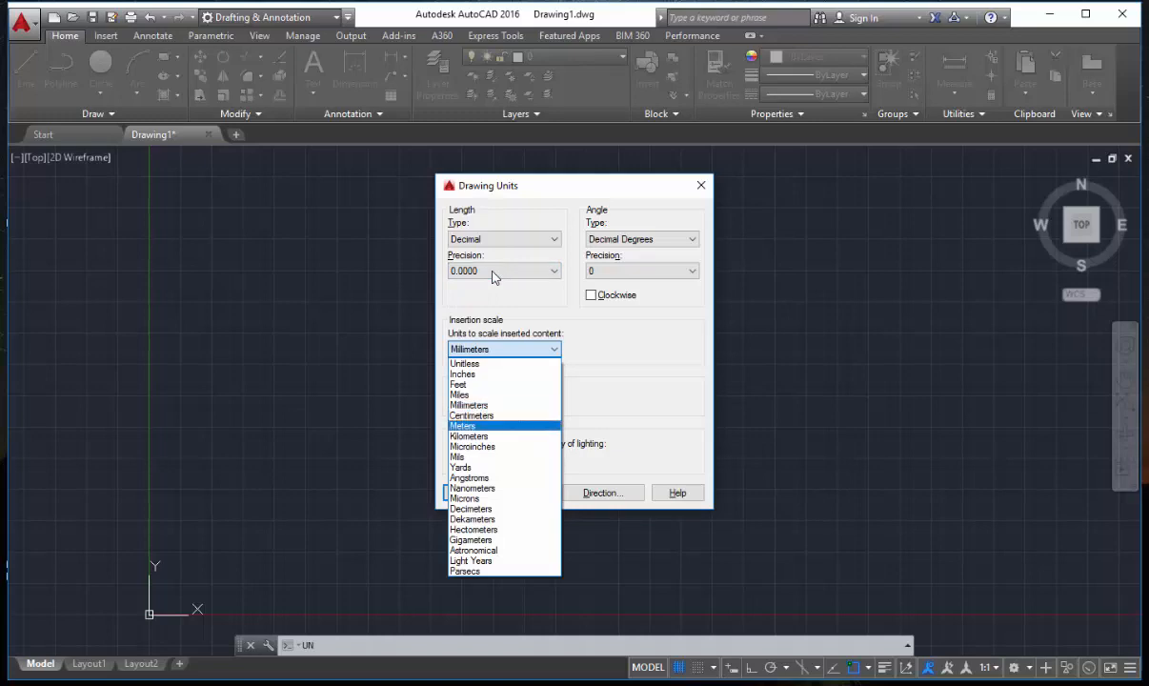
key(Escape)
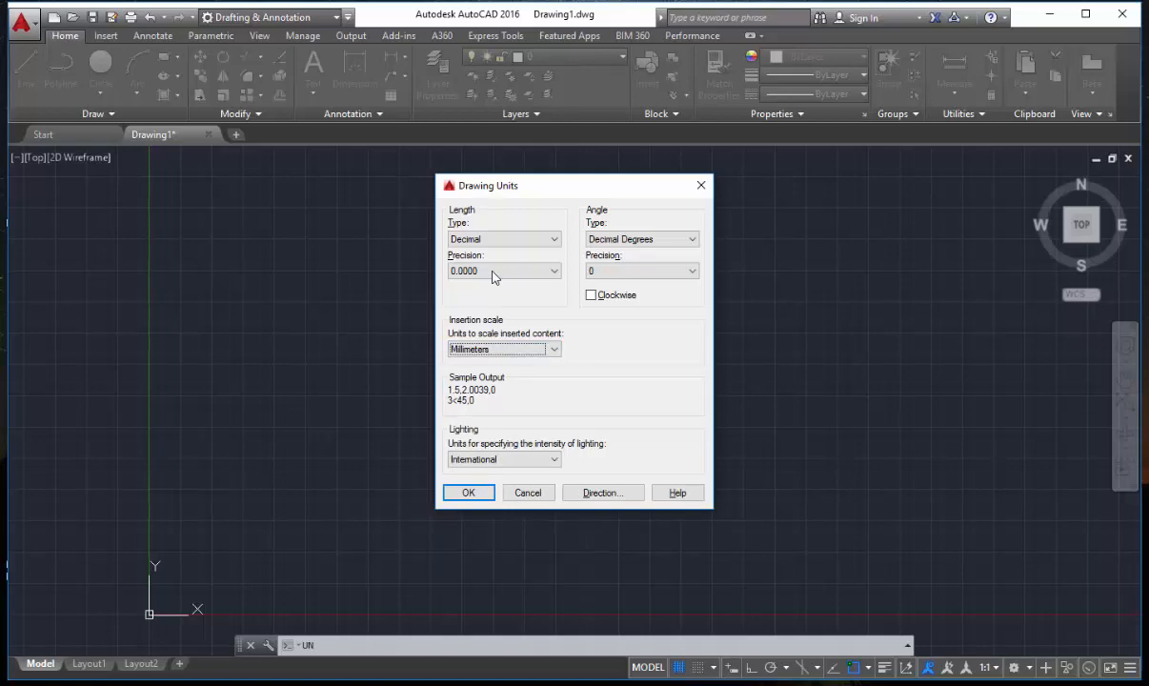
Set the drawing's length type to Engineering with a precision of 0'-0.0".
click(504, 239)
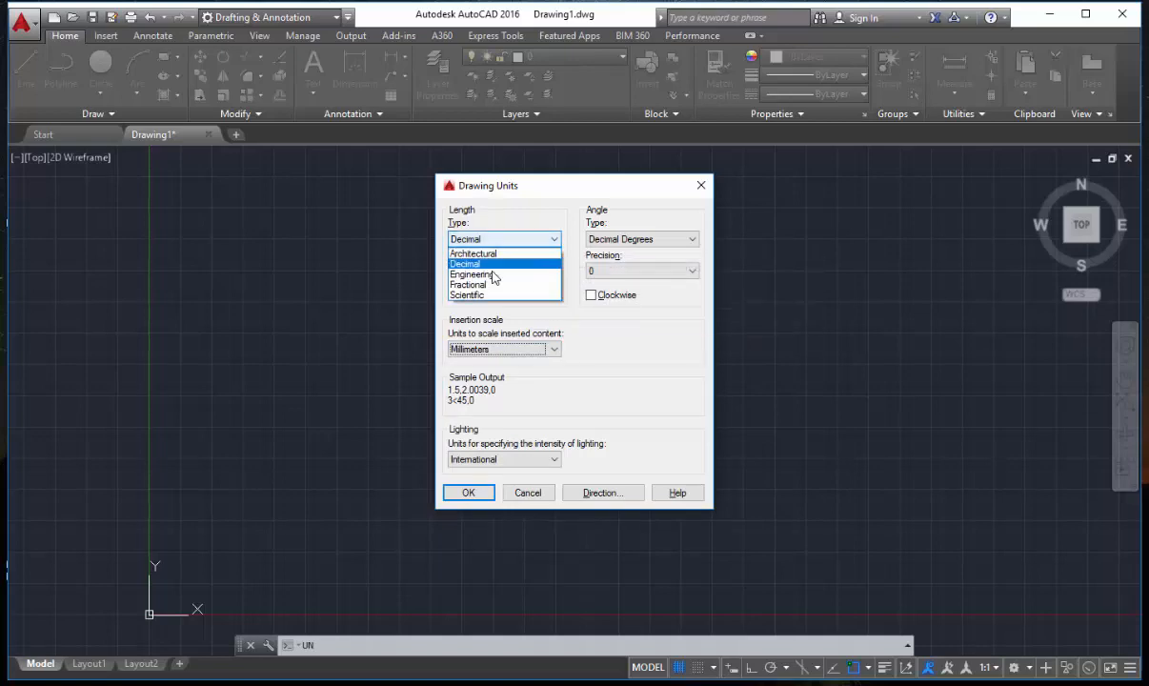
click(486, 284)
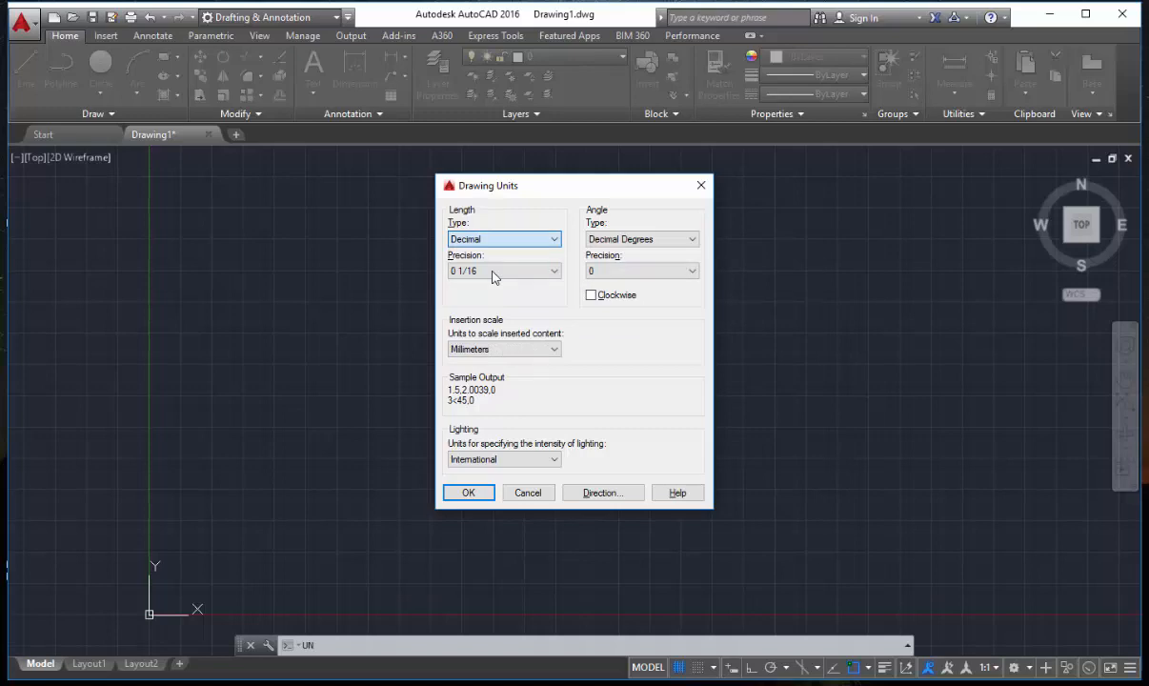
key(Down)
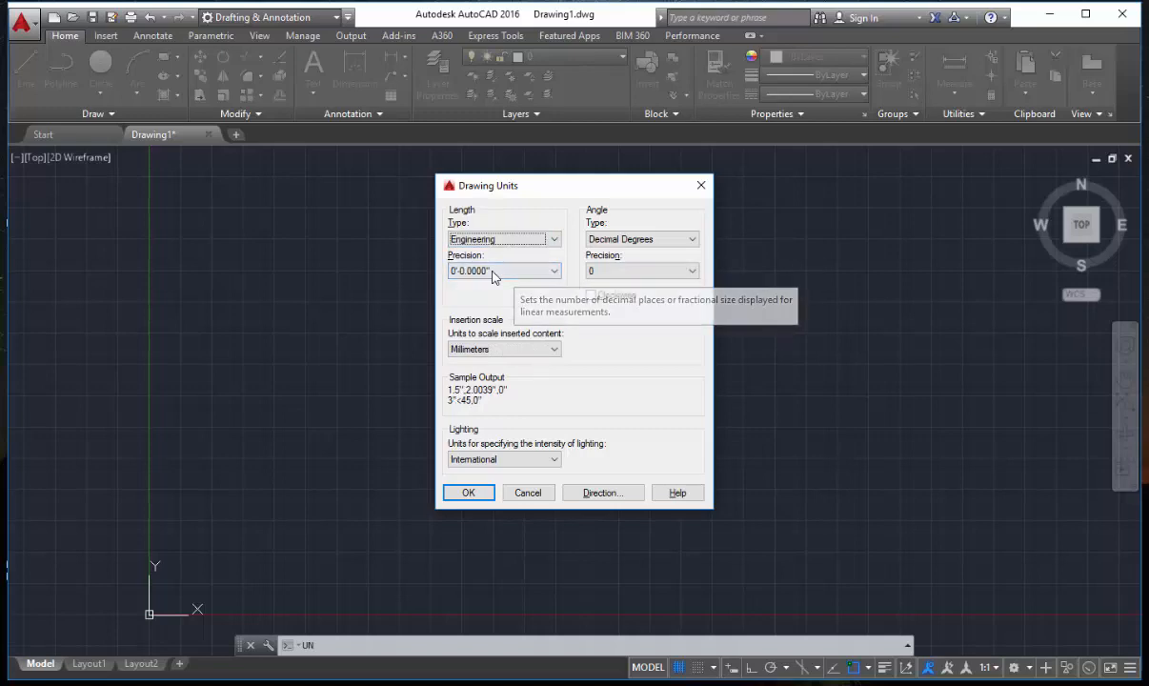
click(492, 273)
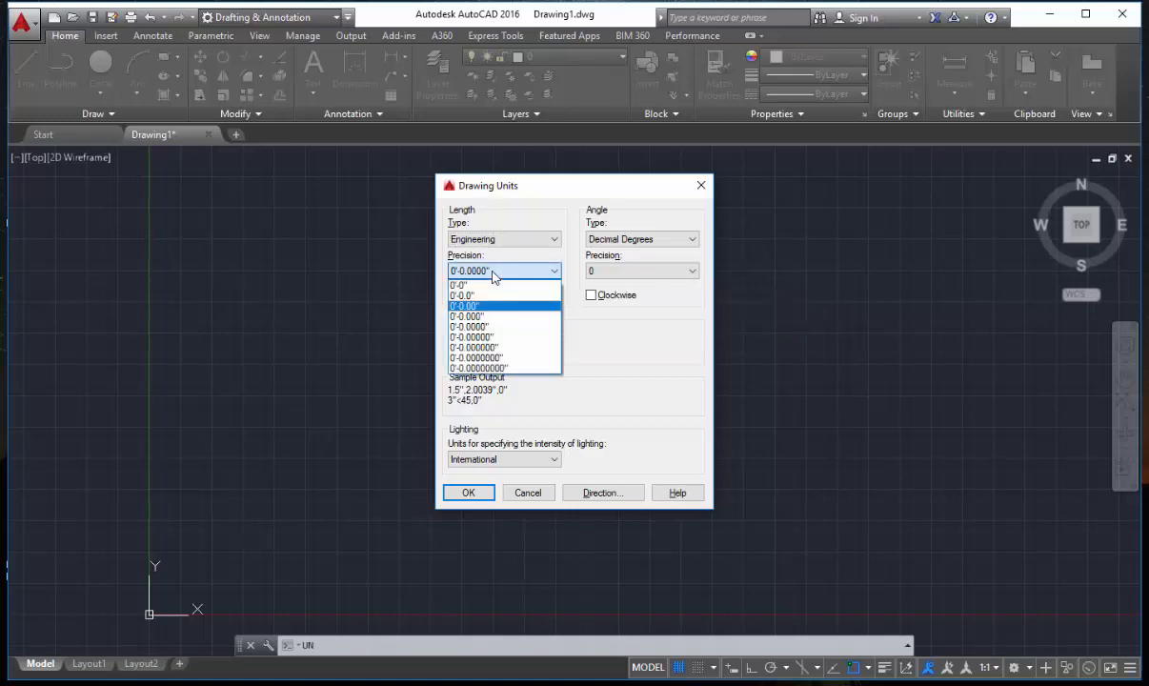
click(492, 294)
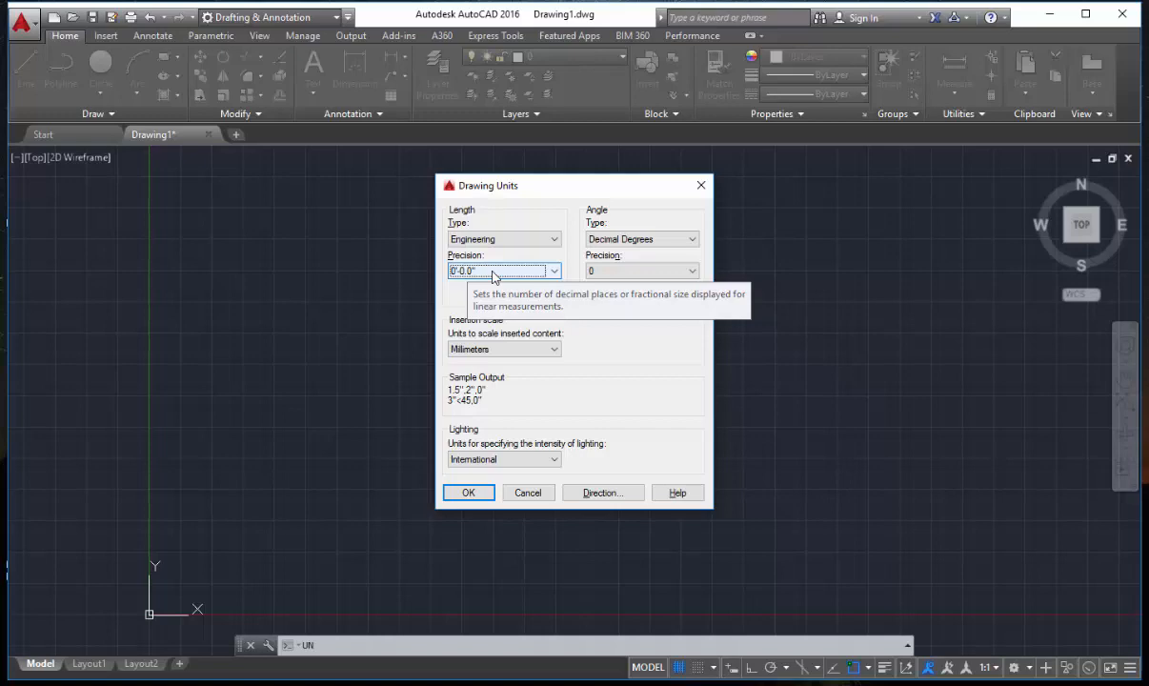
click(493, 273)
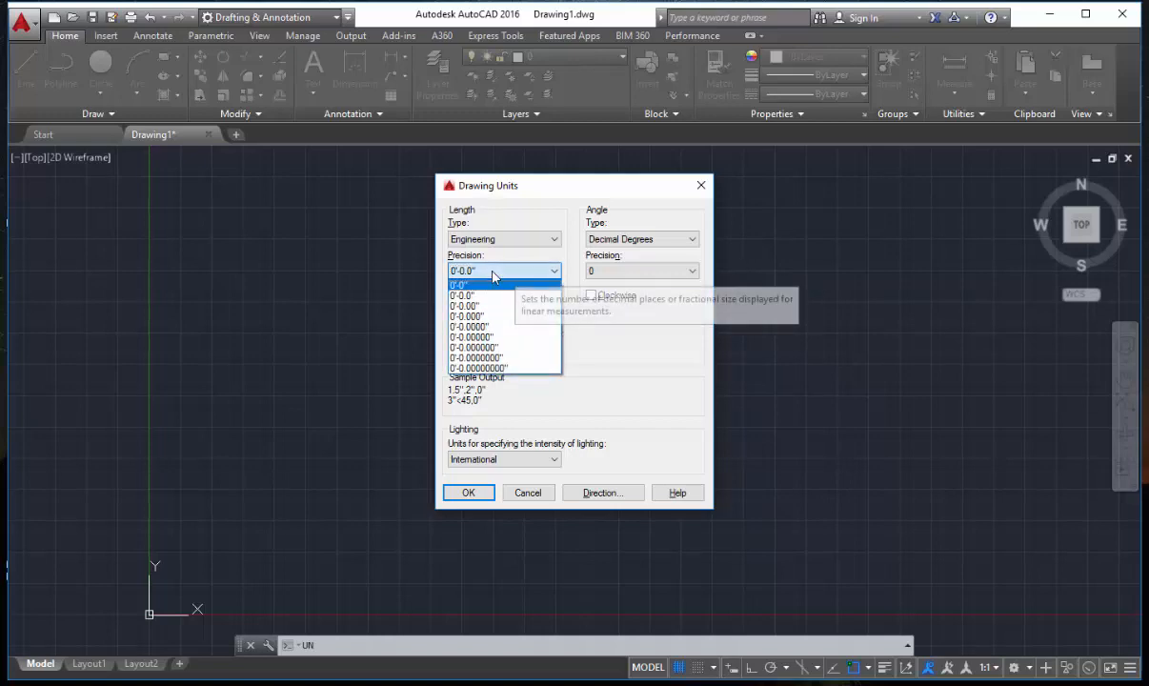
click(492, 275)
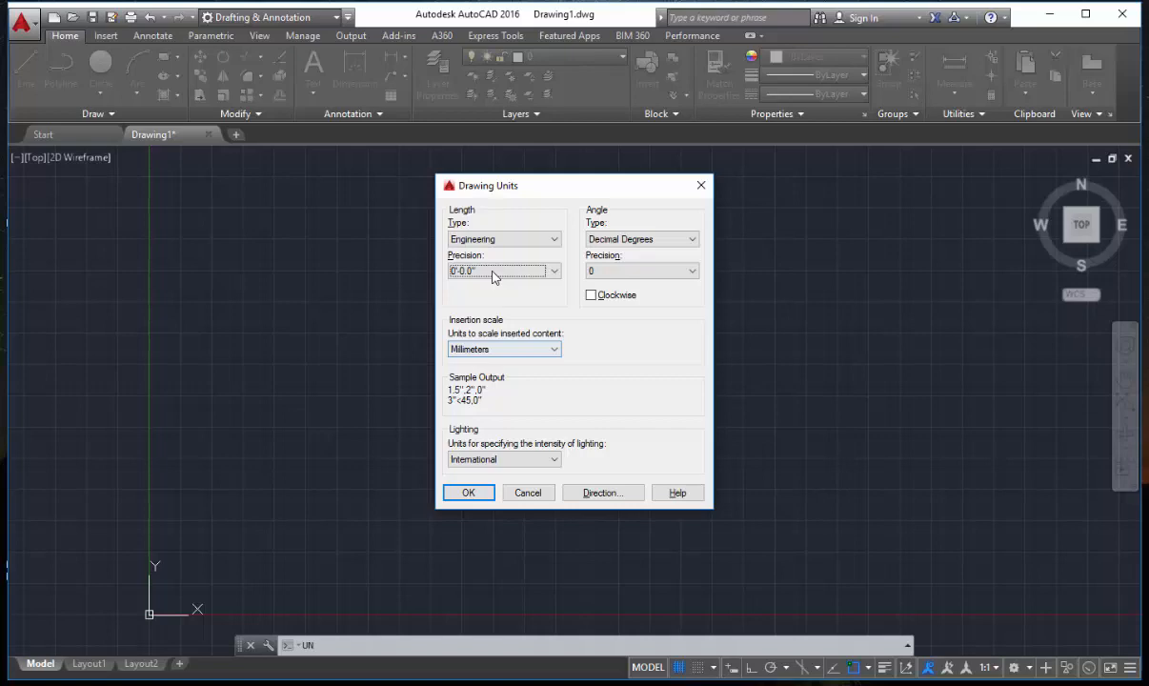
Set the insertion scale units to Inches and apply the drawing units.
click(504, 350)
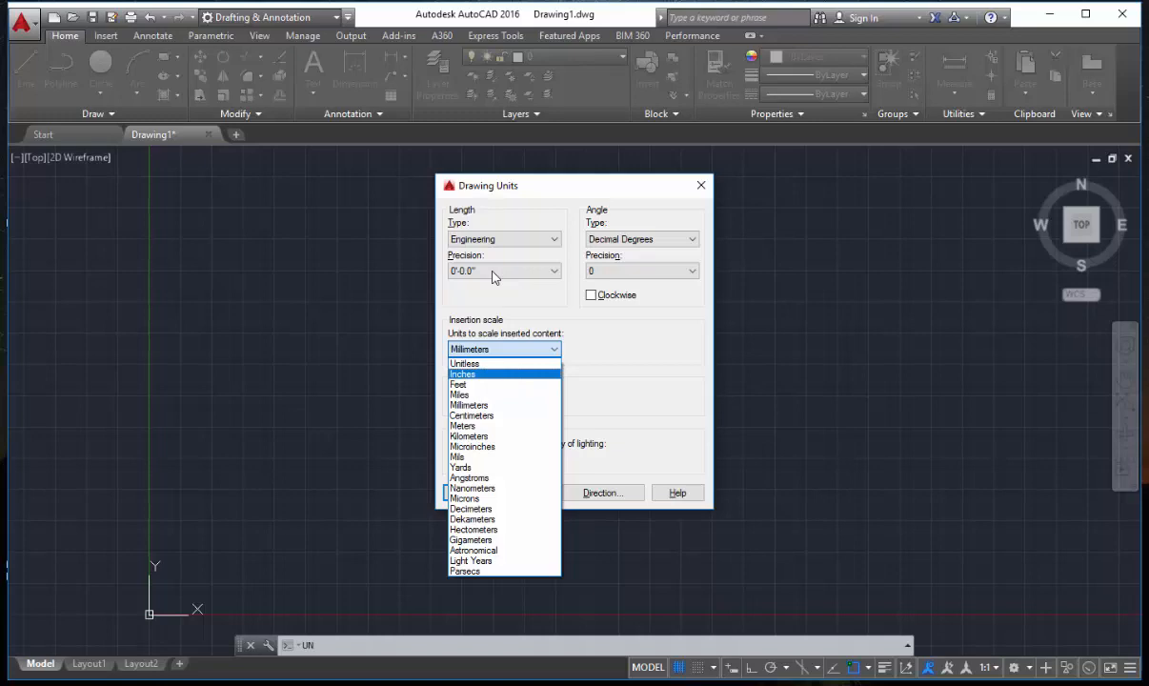
click(494, 374)
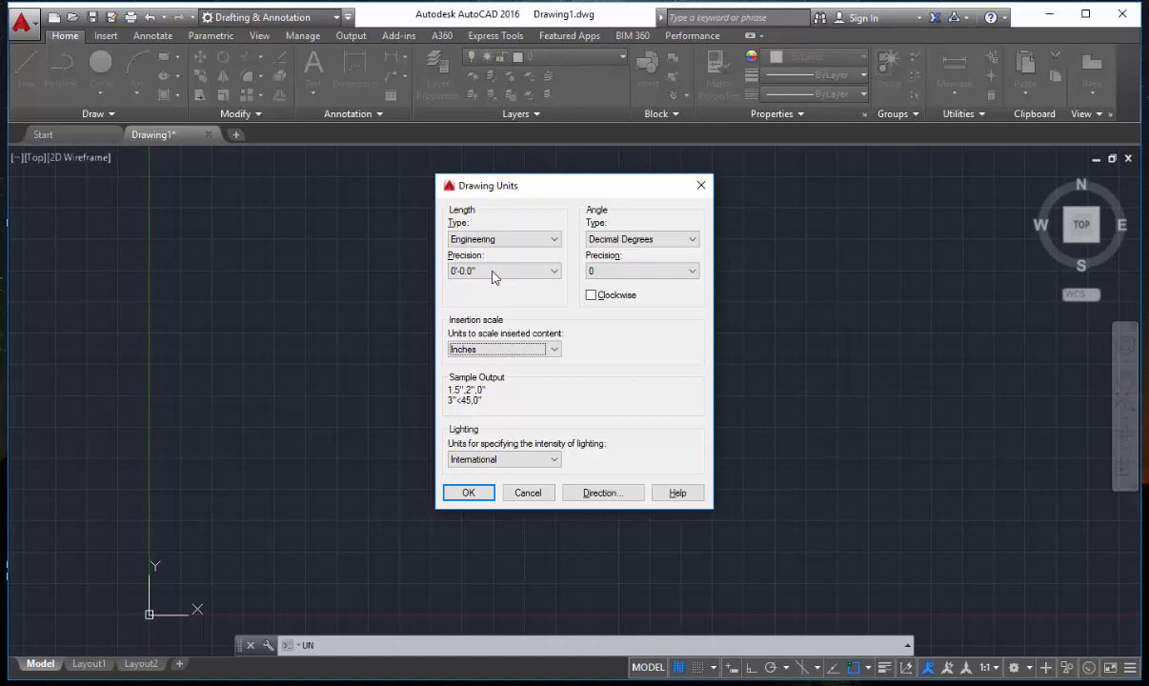
key(Return)
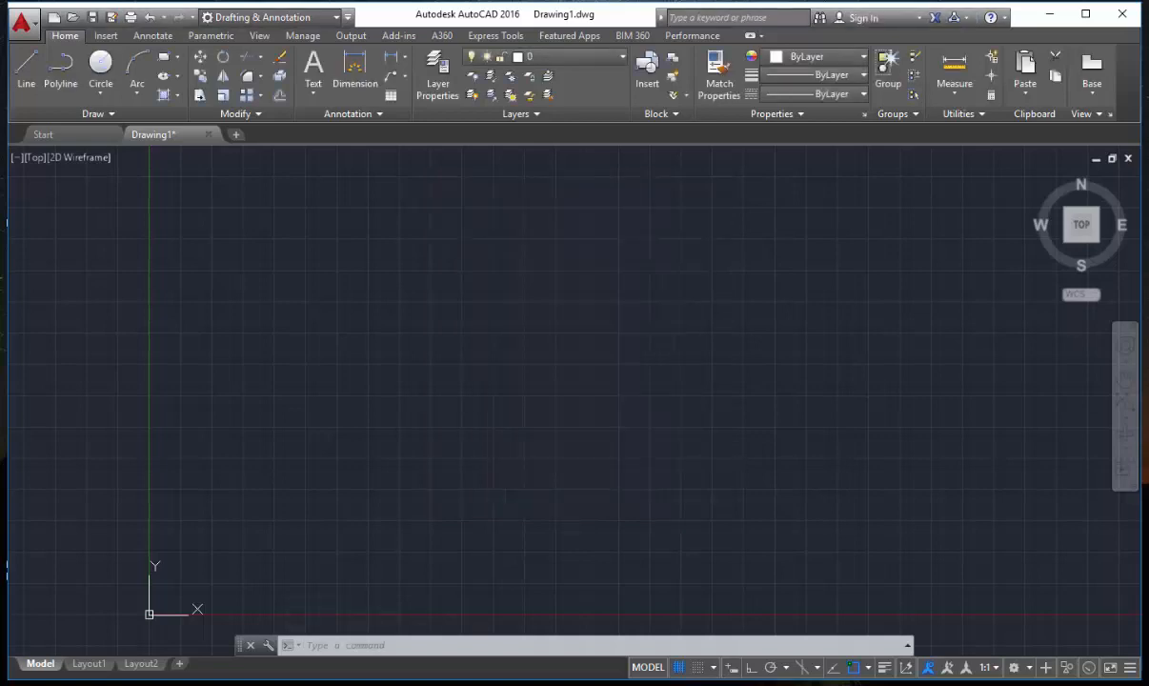
Draw a 10' horizontal line in the empty drawing area with Ortho mode turned on.
text(l)
key(Return)
click(417, 324)
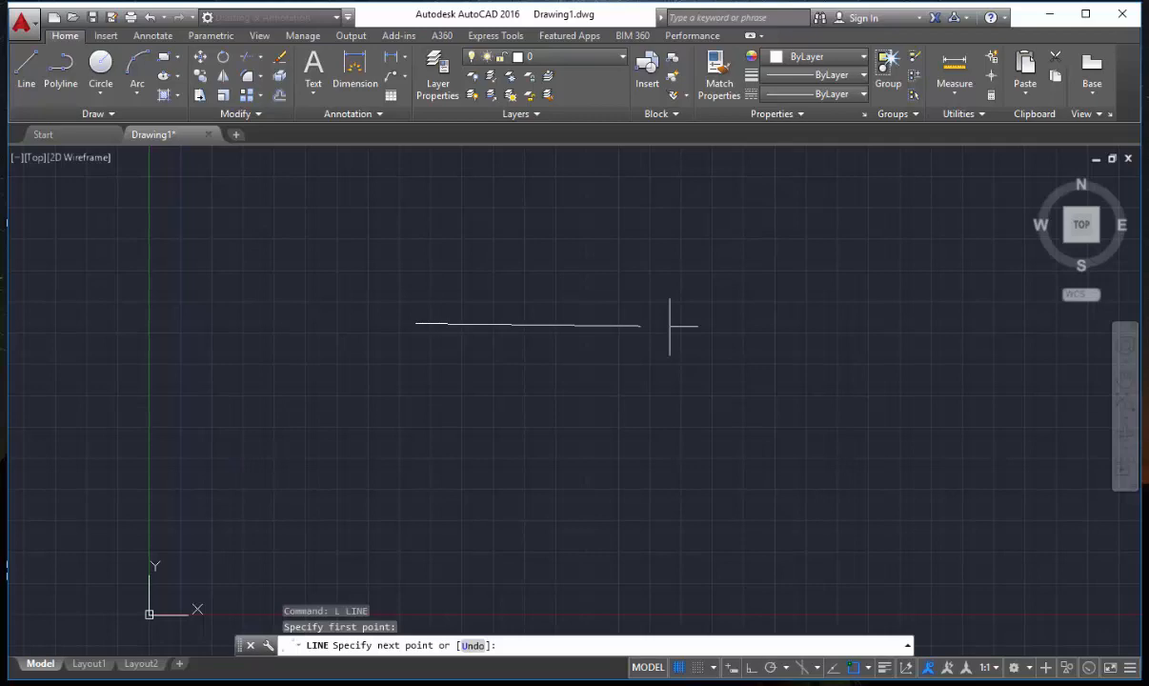
key(F8)
text(10')
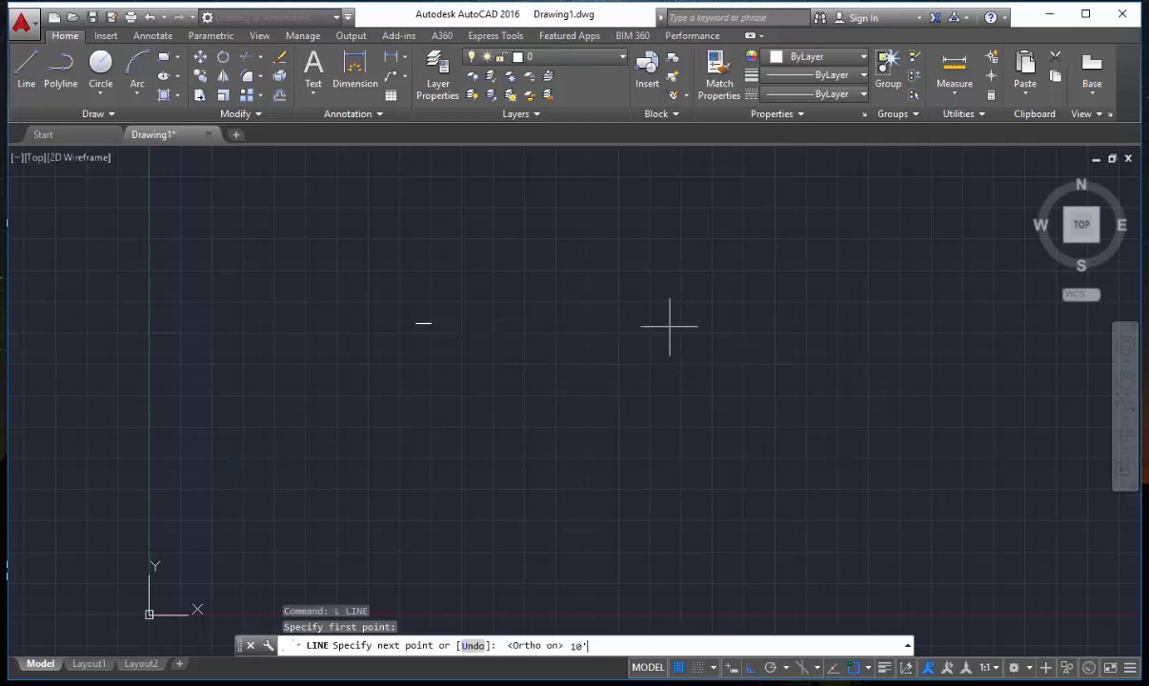
key(Return)
key(Escape)
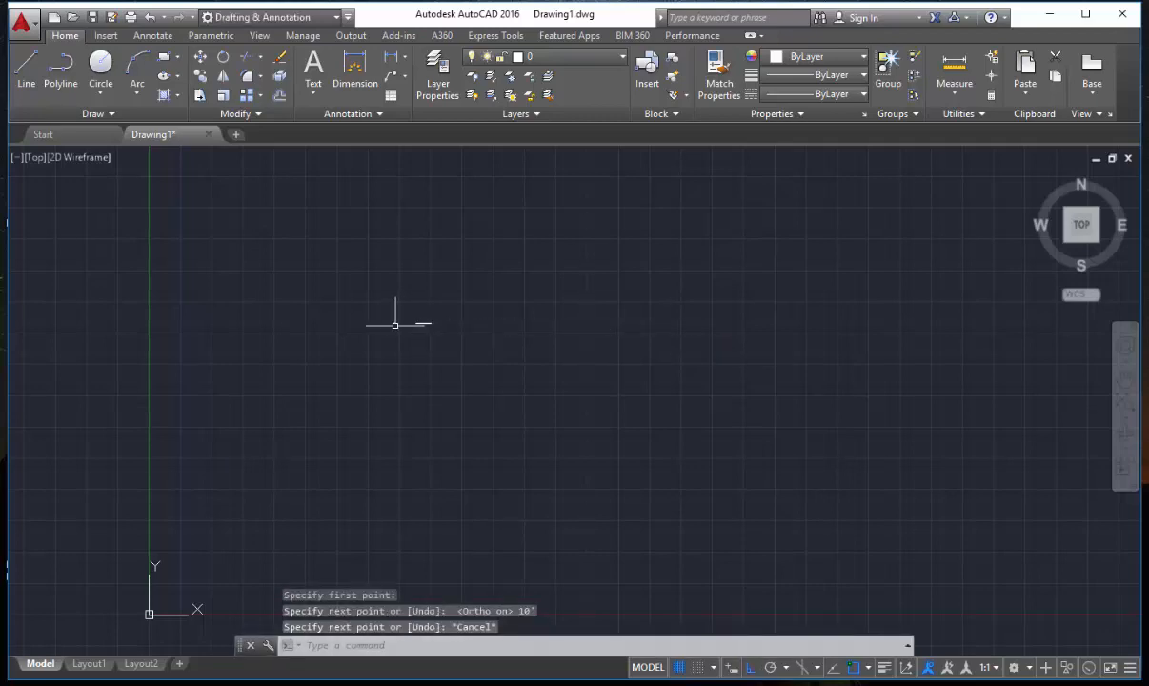
Add a linear dimension to the horizontal line, selecting the line as the object and placing the dimension just above it.
scroll(399, 324, up, 15)
middle_drag(695, 341, 288, 388)
scroll(464, 362, down, 1)
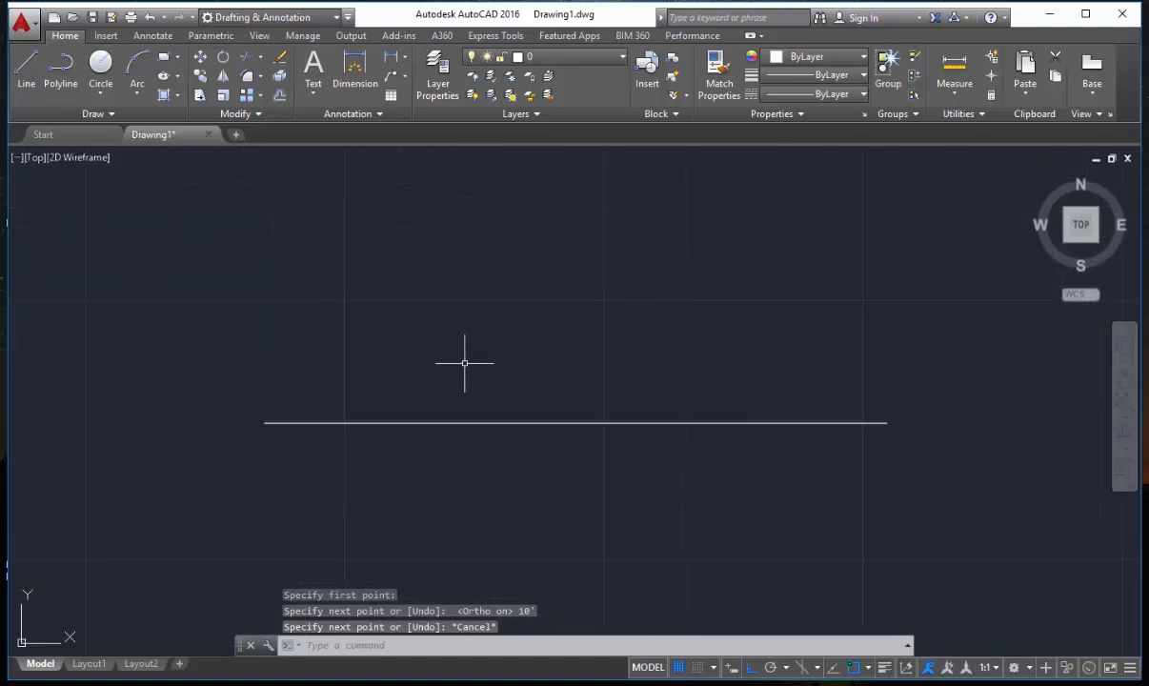
scroll(580, 366, down, 1)
middle_drag(581, 371, 474, 399)
scroll(490, 402, up, 1)
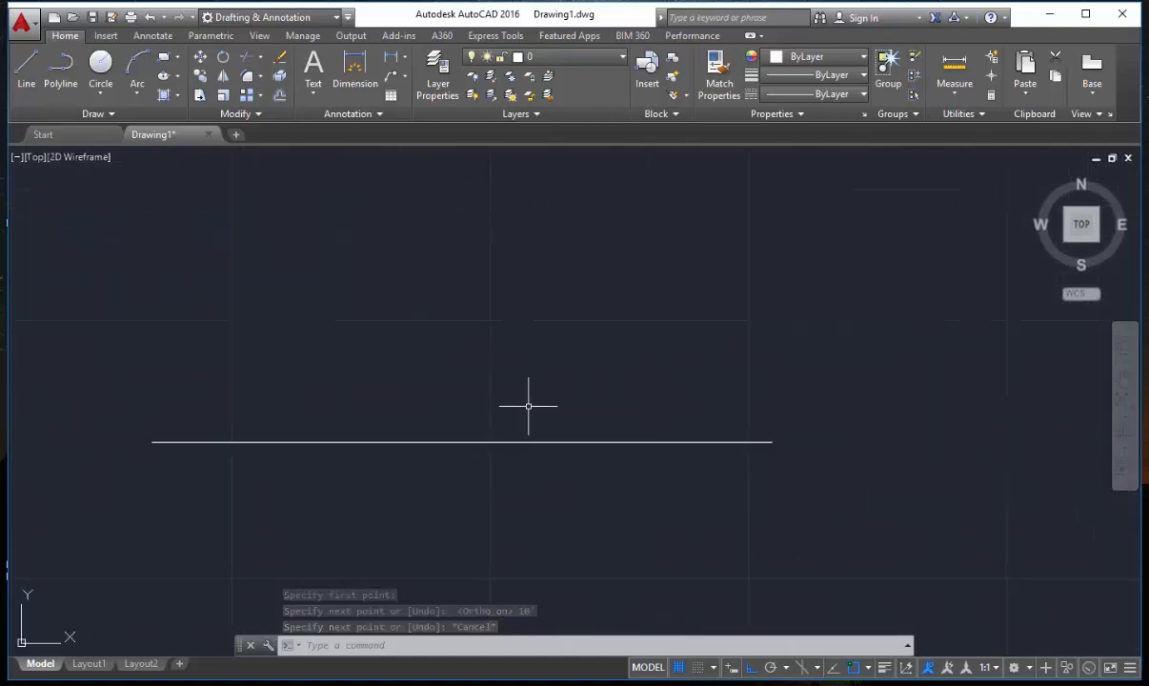
text(l)
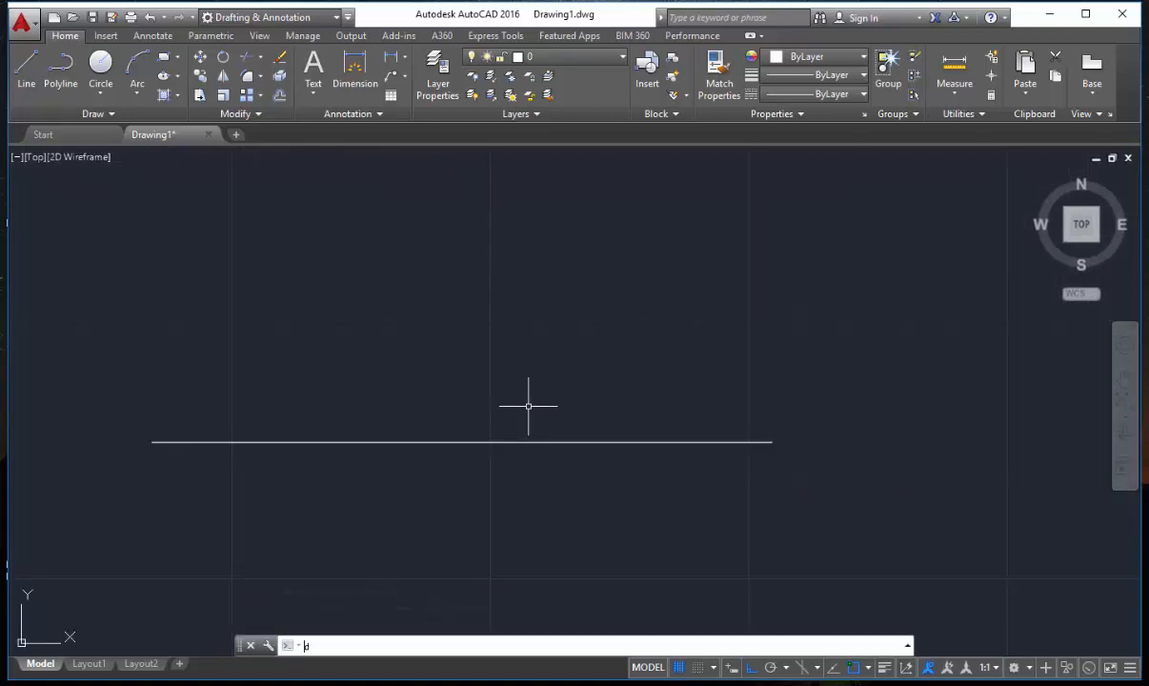
text(li)
key(Return)
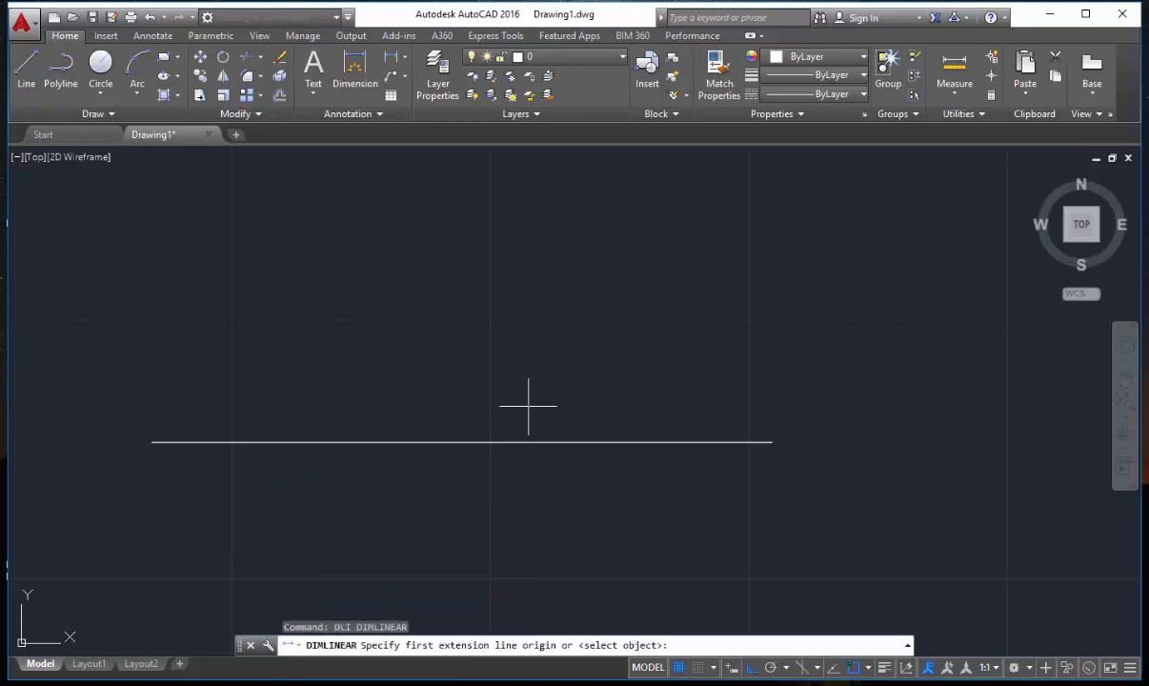
key(Return)
click(497, 442)
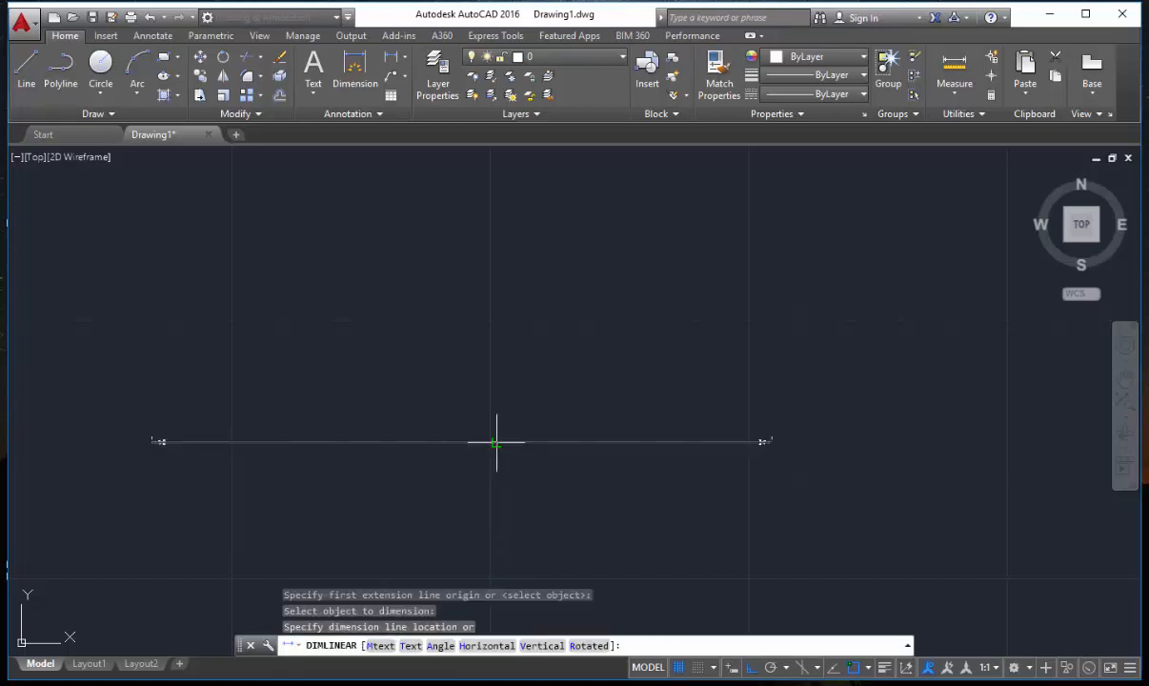
click(496, 411)
middle_drag(453, 431, 529, 415)
scroll(529, 414, up, 2)
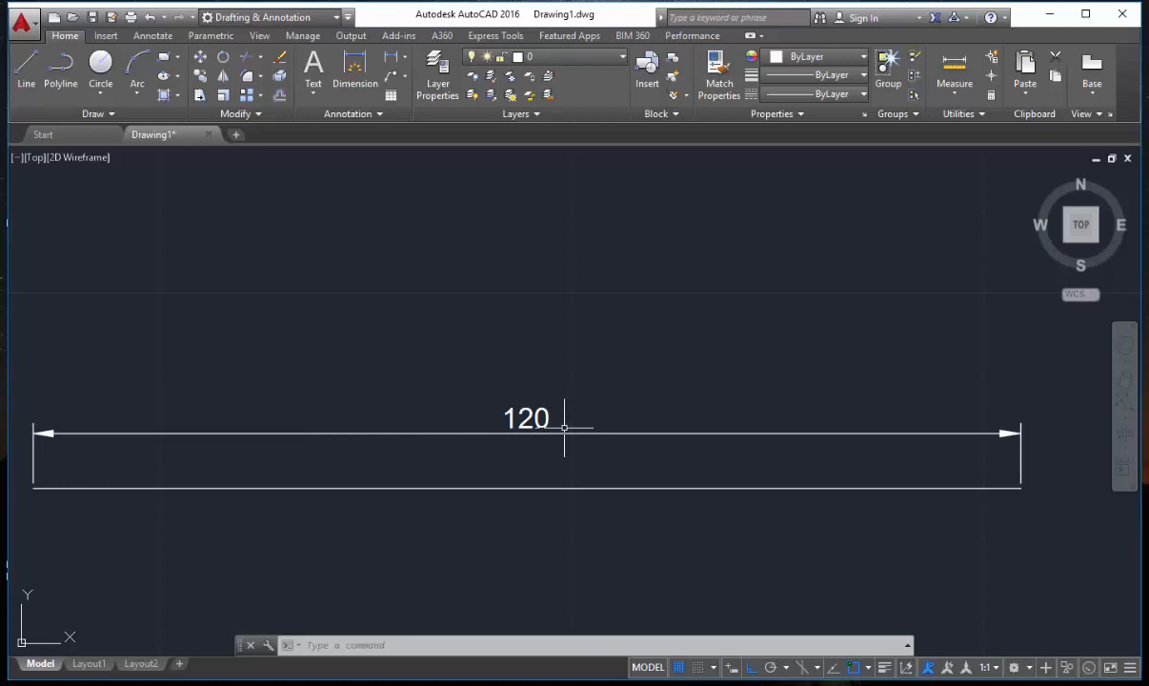
Erase the linear dimension above the horizontal line.
scroll(564, 428, down, 2)
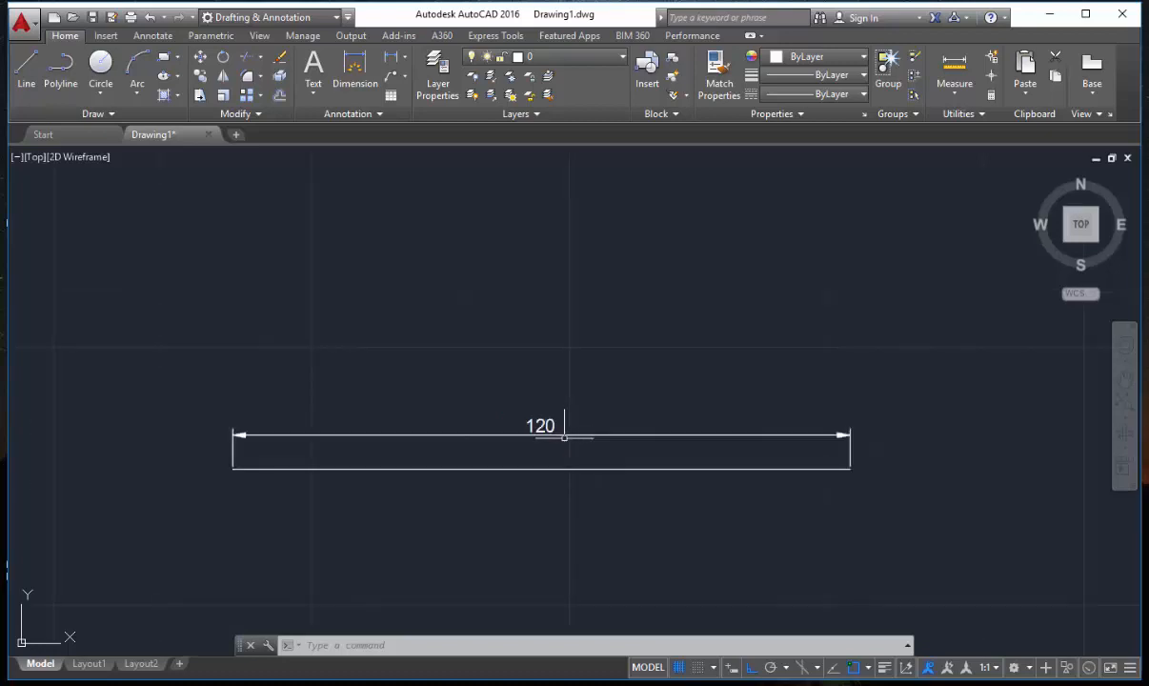
click(540, 425)
click(540, 414)
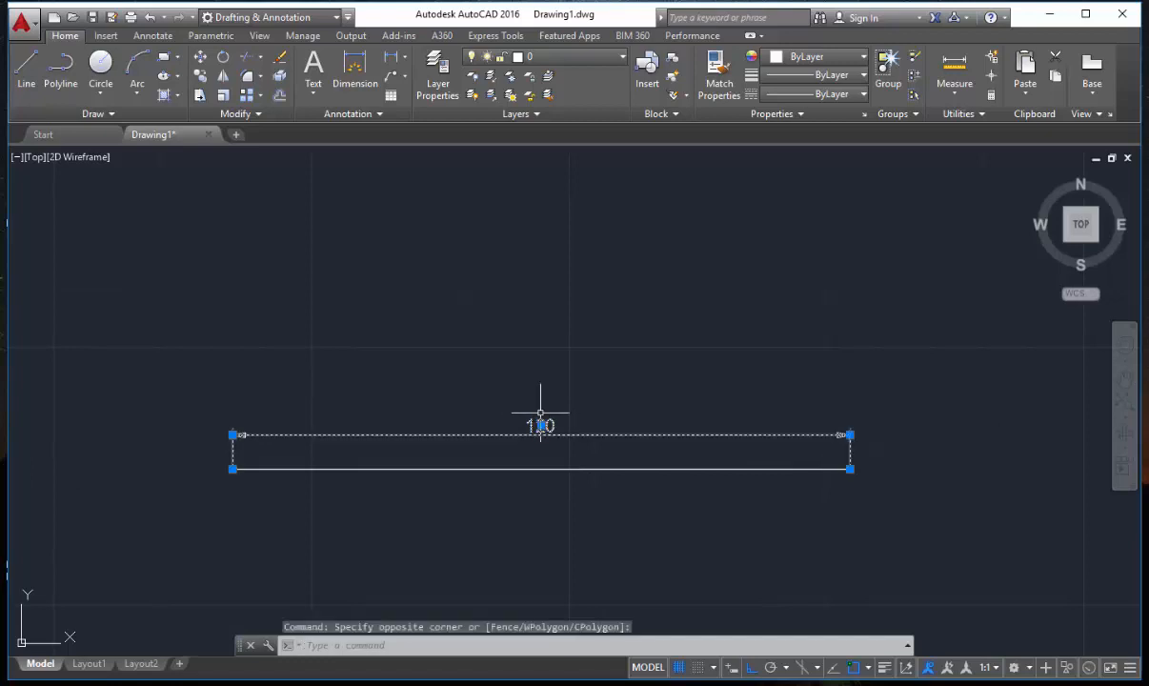
text(e)
key(Return)
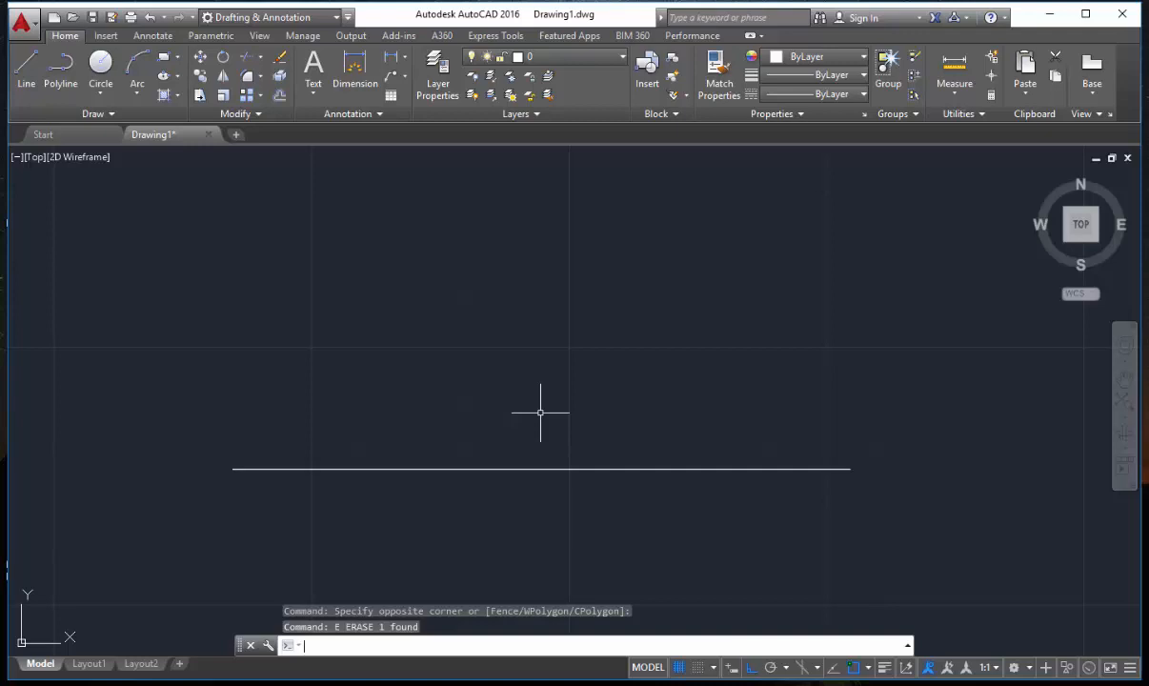
Modify the ISO-25 dimension style to use Engineering primary units with 0'-0.0" precision, and set it as the current style.
text(d)
key(Return)
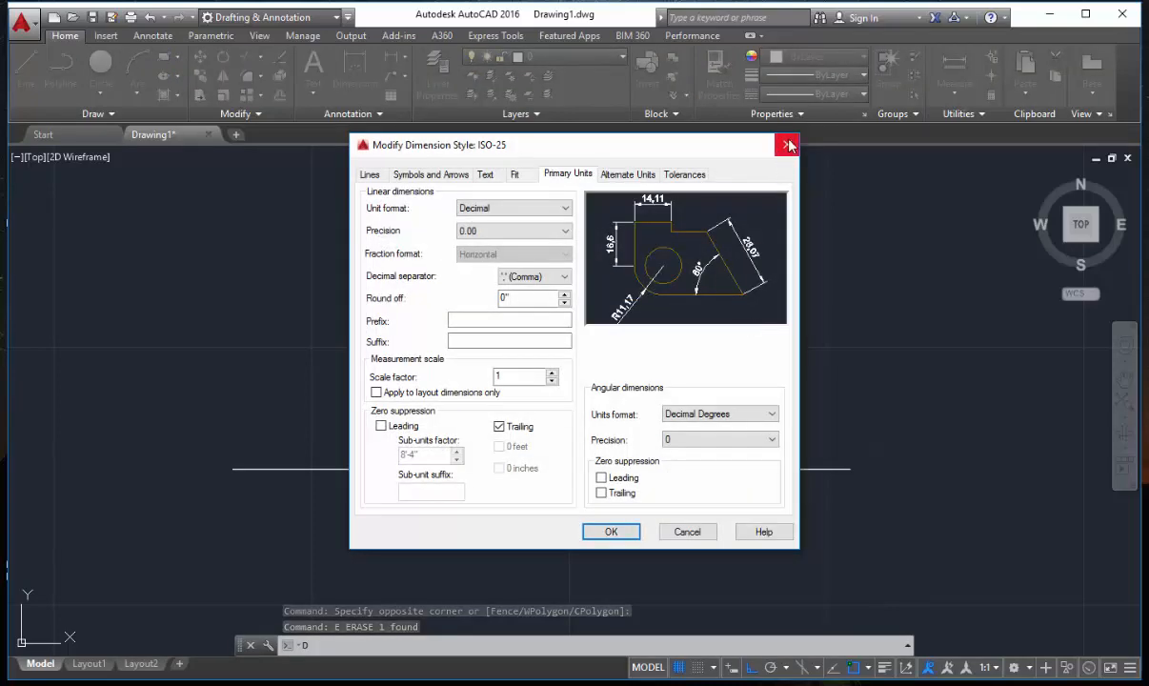
click(788, 145)
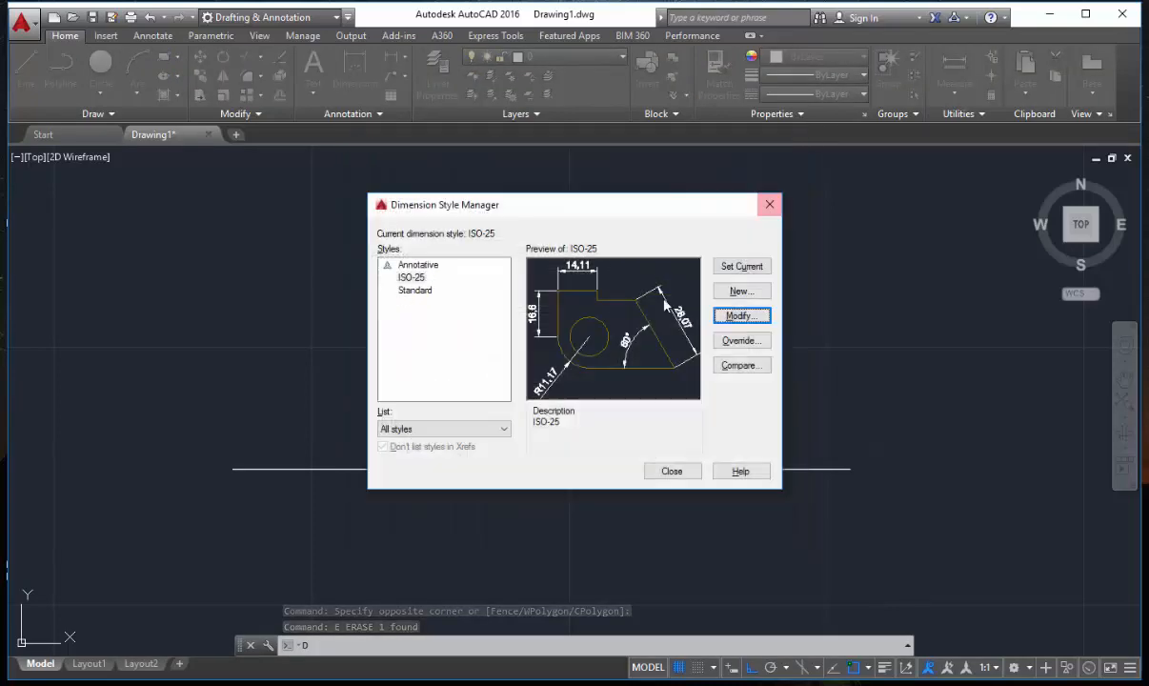
click(739, 317)
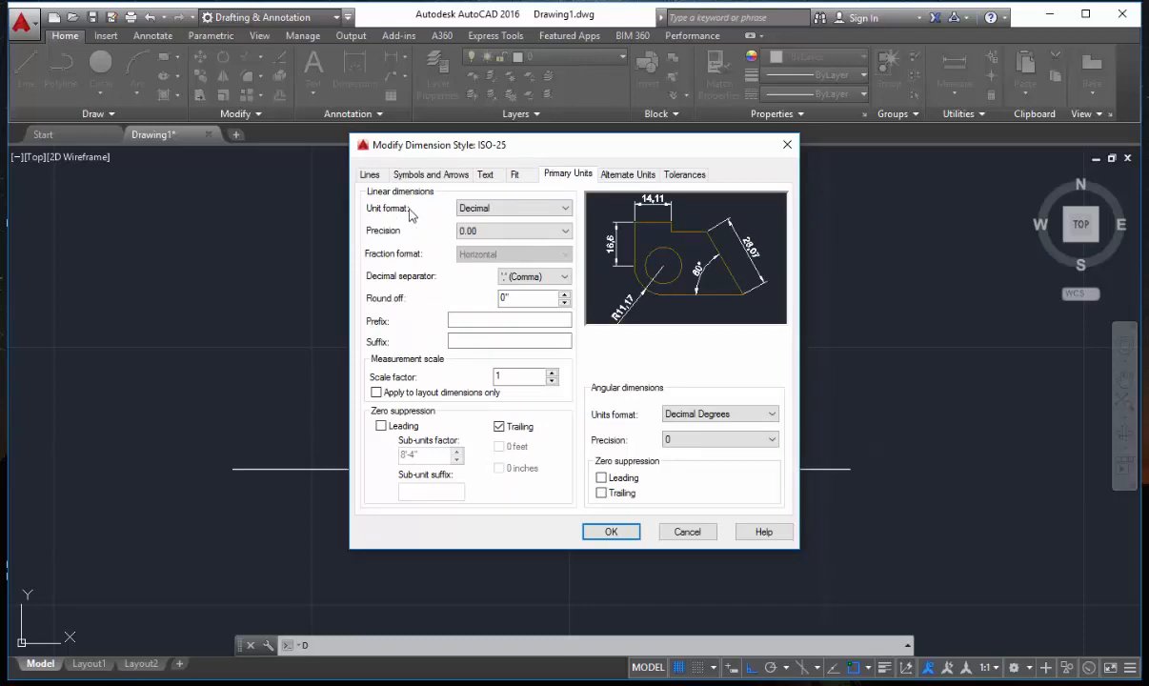
click(564, 210)
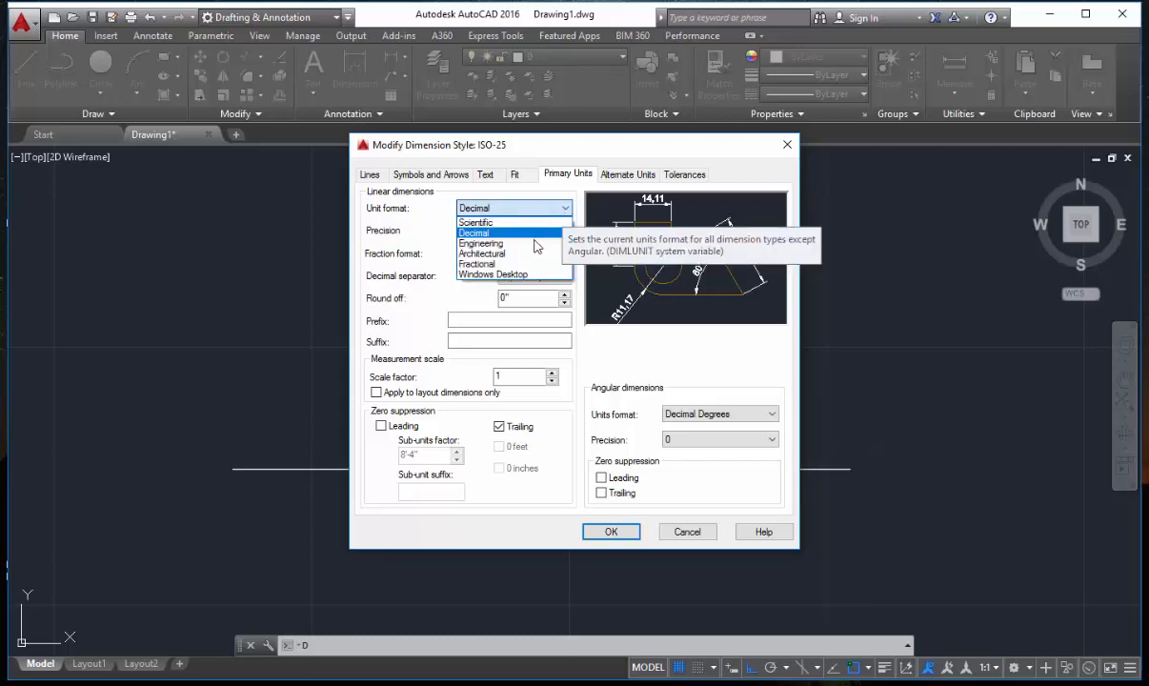
click(537, 245)
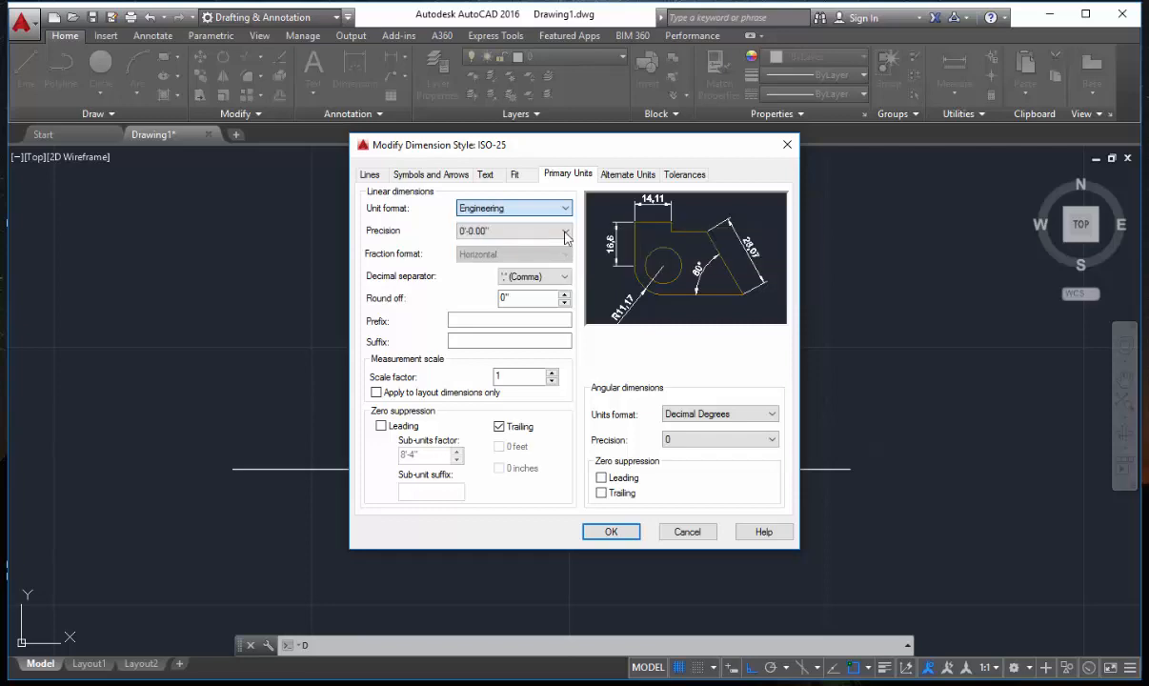
click(566, 231)
click(512, 255)
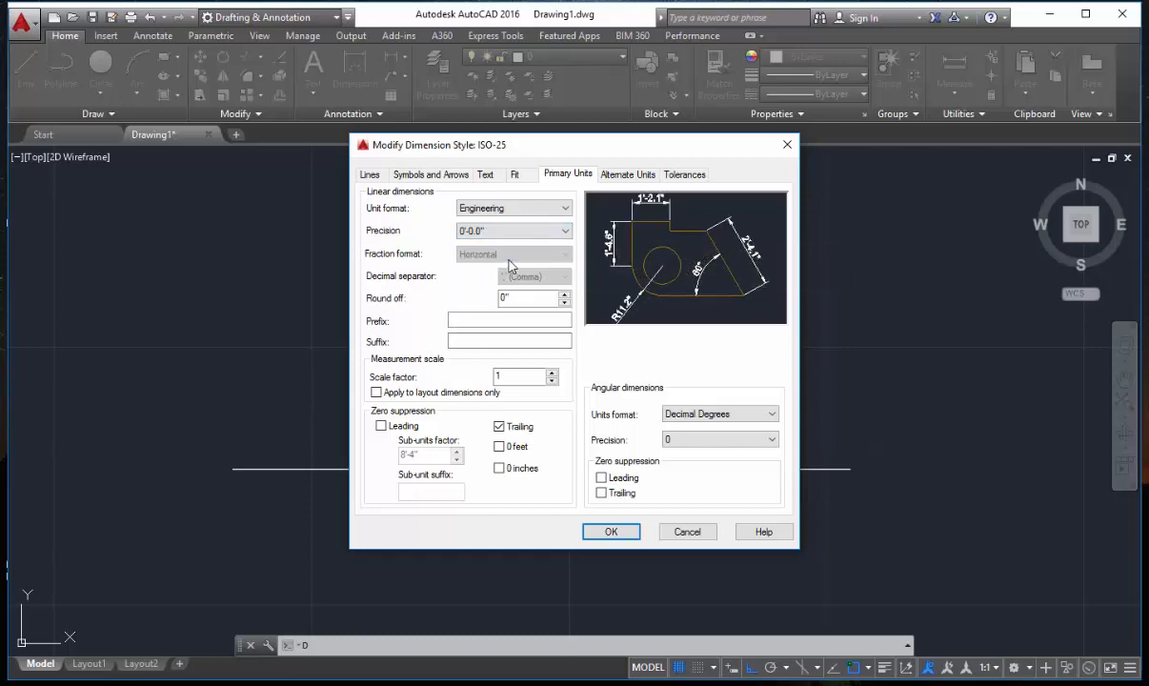
click(614, 531)
click(757, 265)
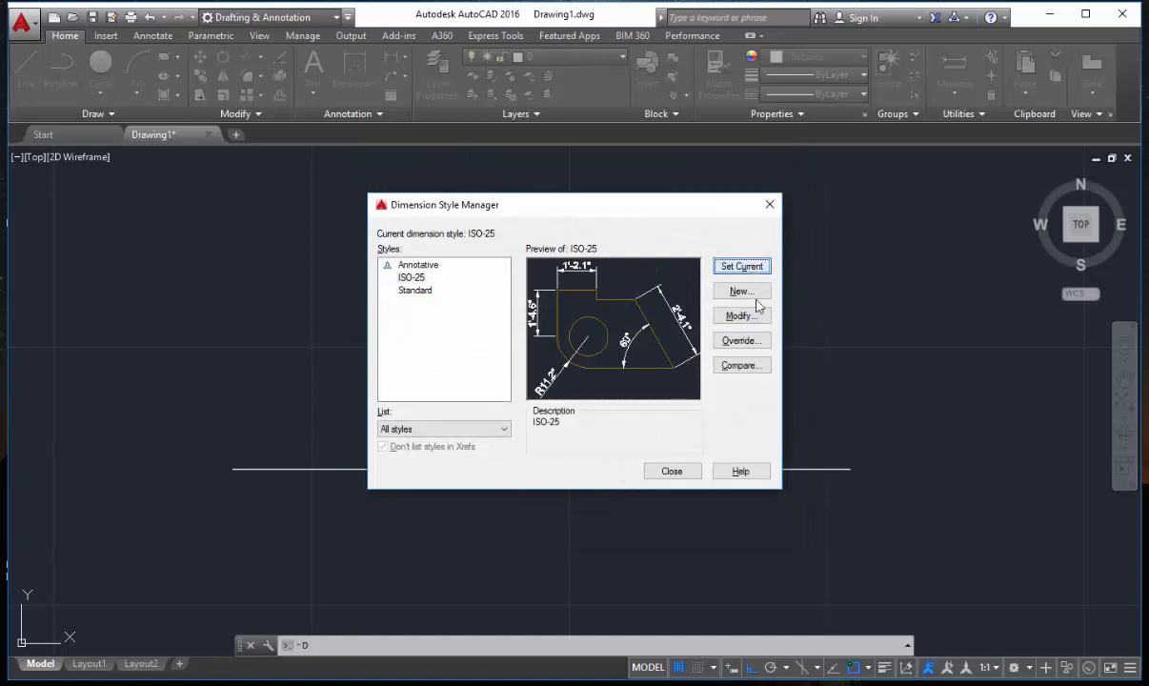
click(689, 480)
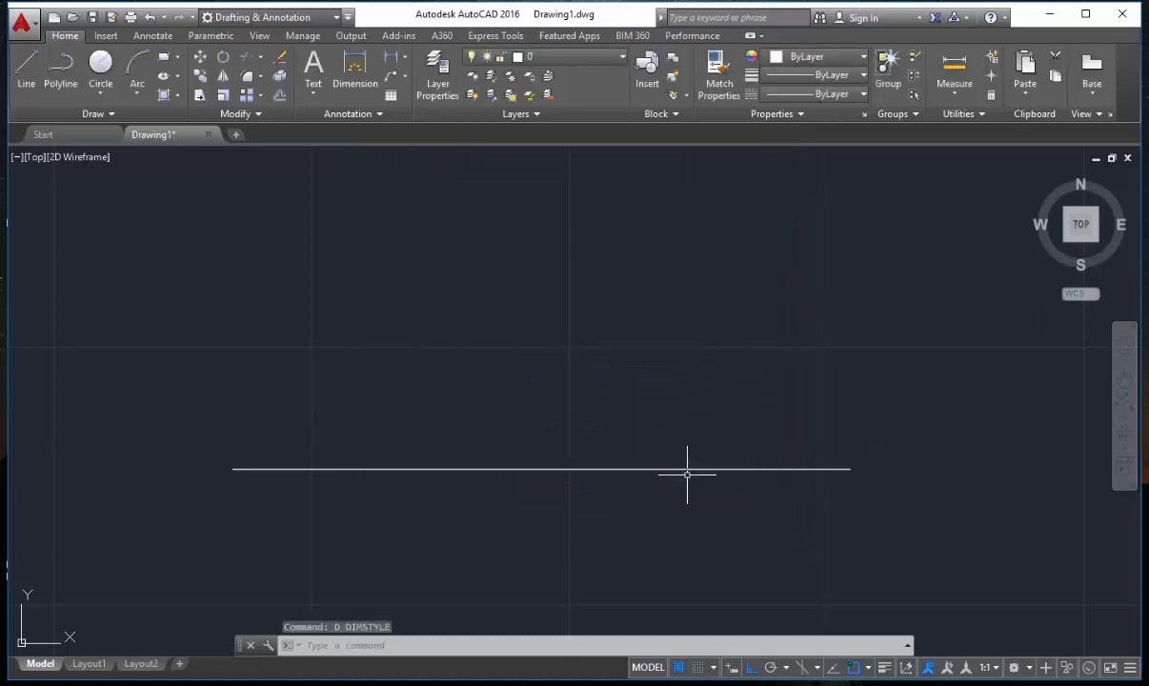
Add a linear dimension to the horizontal line, selecting the line as the object and placing the dimension just above it.
text(d)
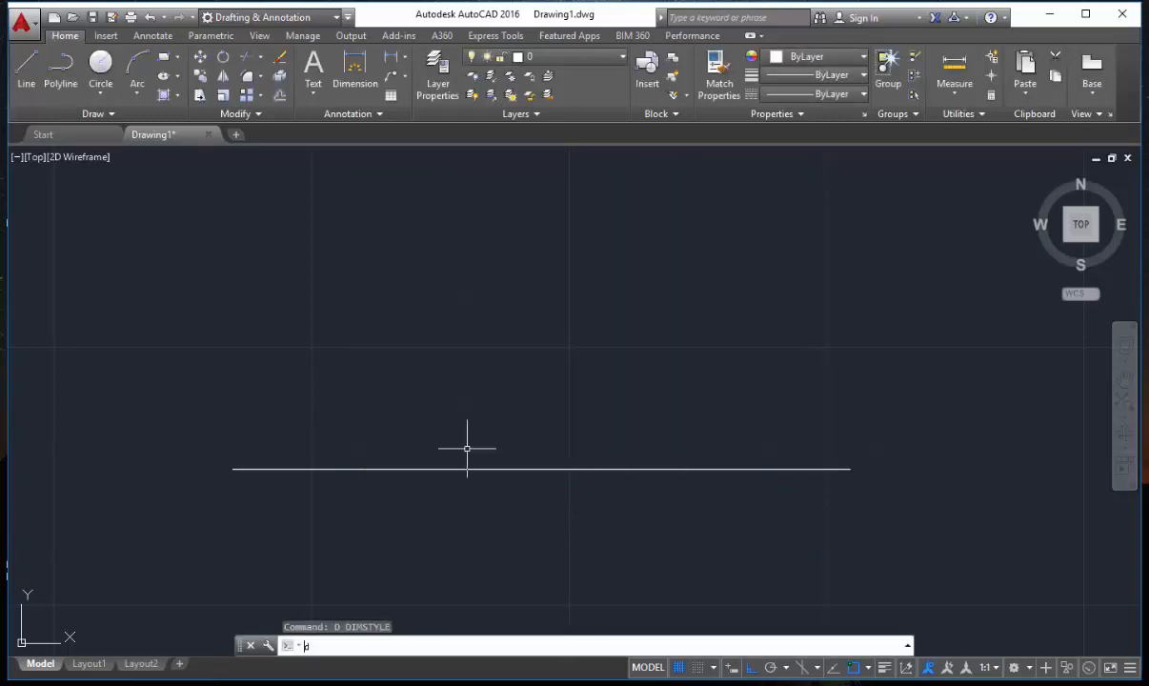
text(li)
key(Return)
key(Return)
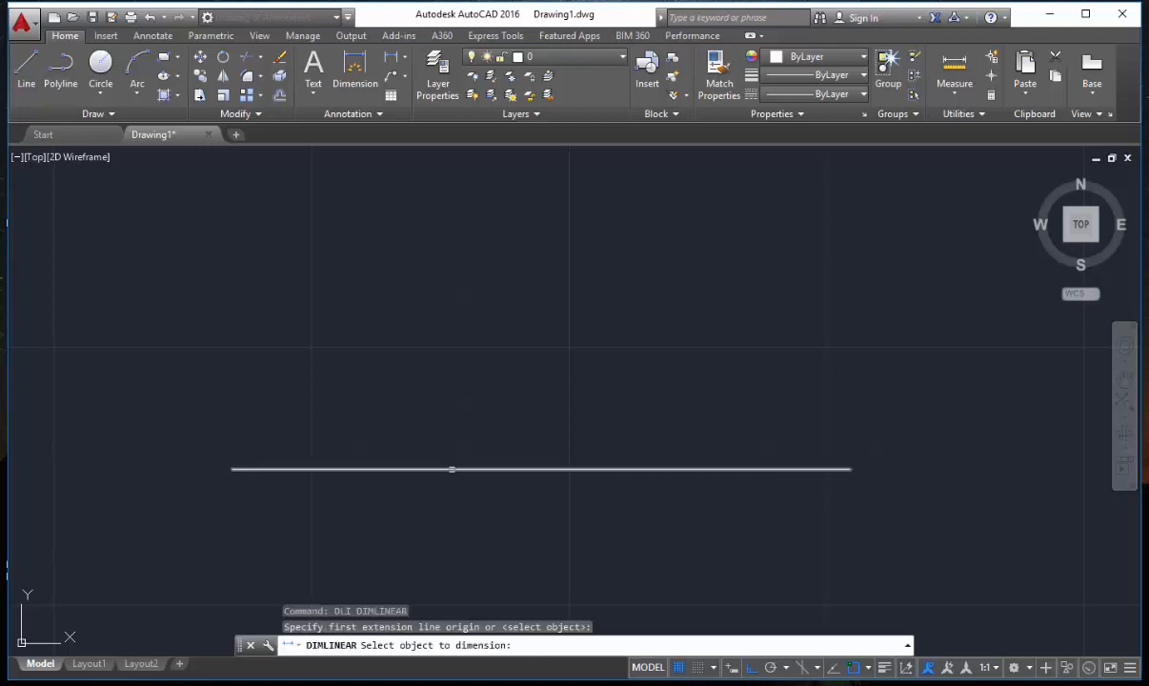
click(451, 467)
click(468, 426)
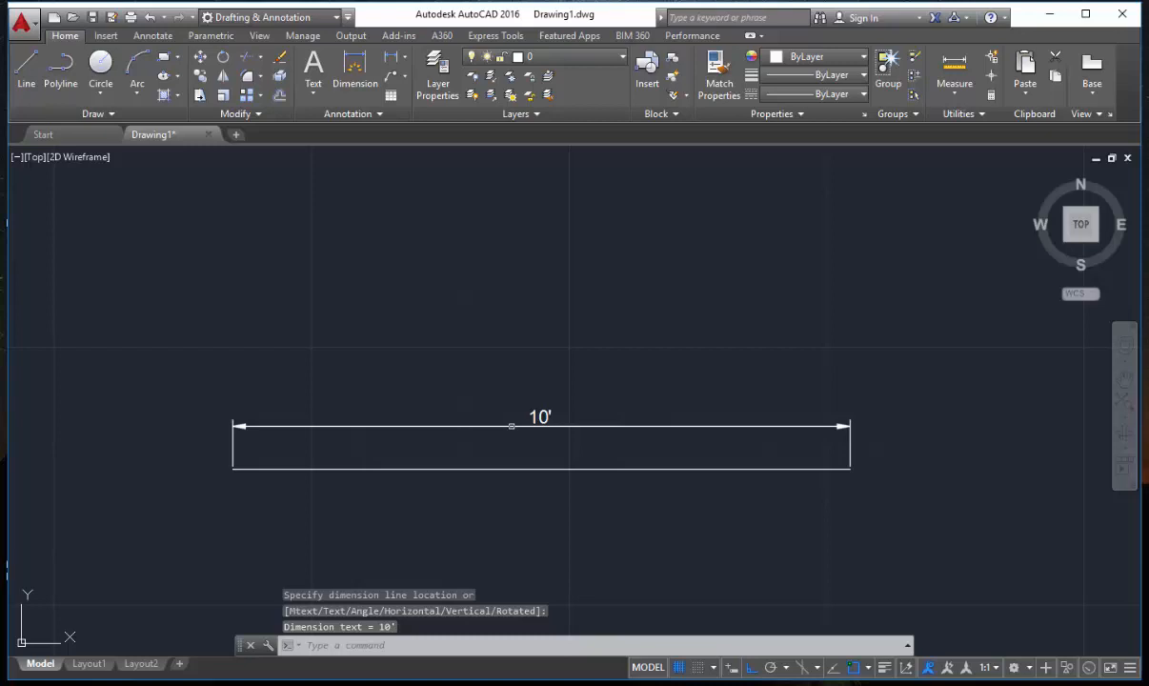
scroll(505, 455, up, 2)
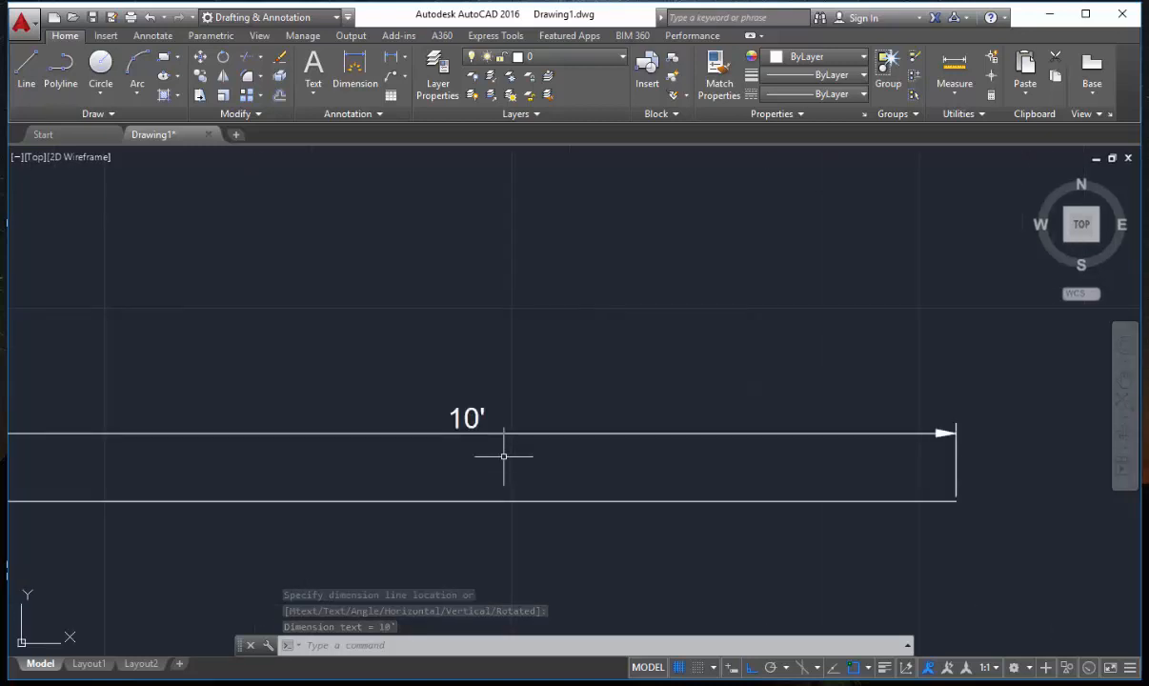
middle_drag(509, 452, 562, 455)
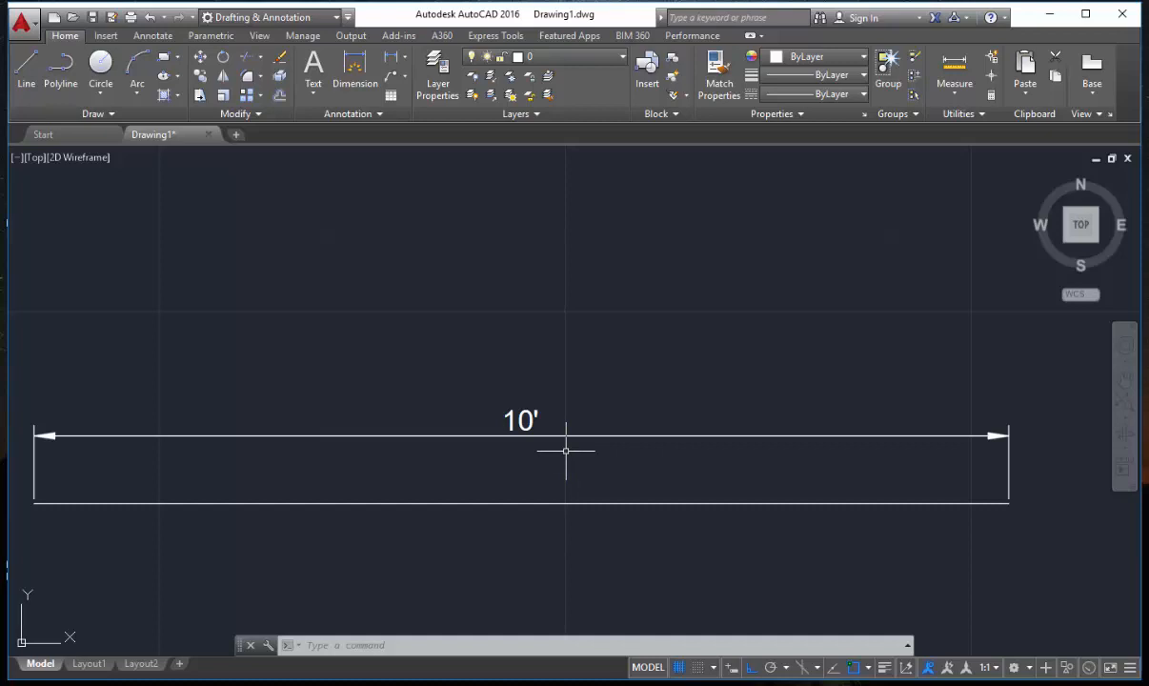
middle_drag(566, 449, 569, 432)
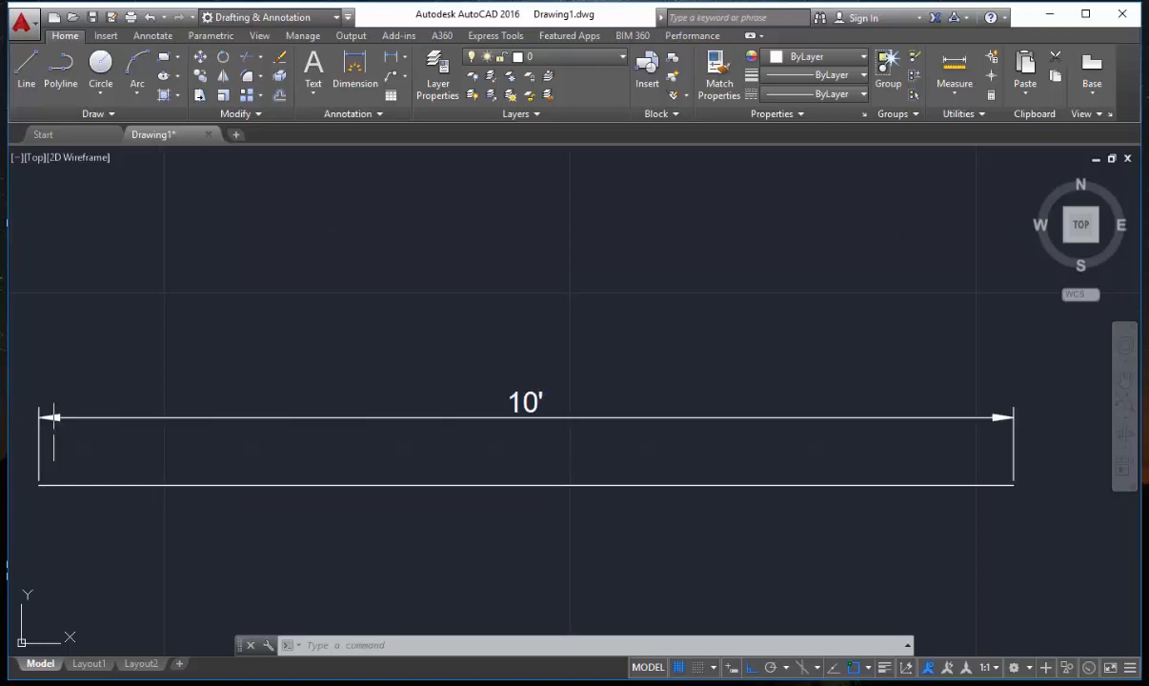
key(Escape)
scroll(552, 346, down, 1)
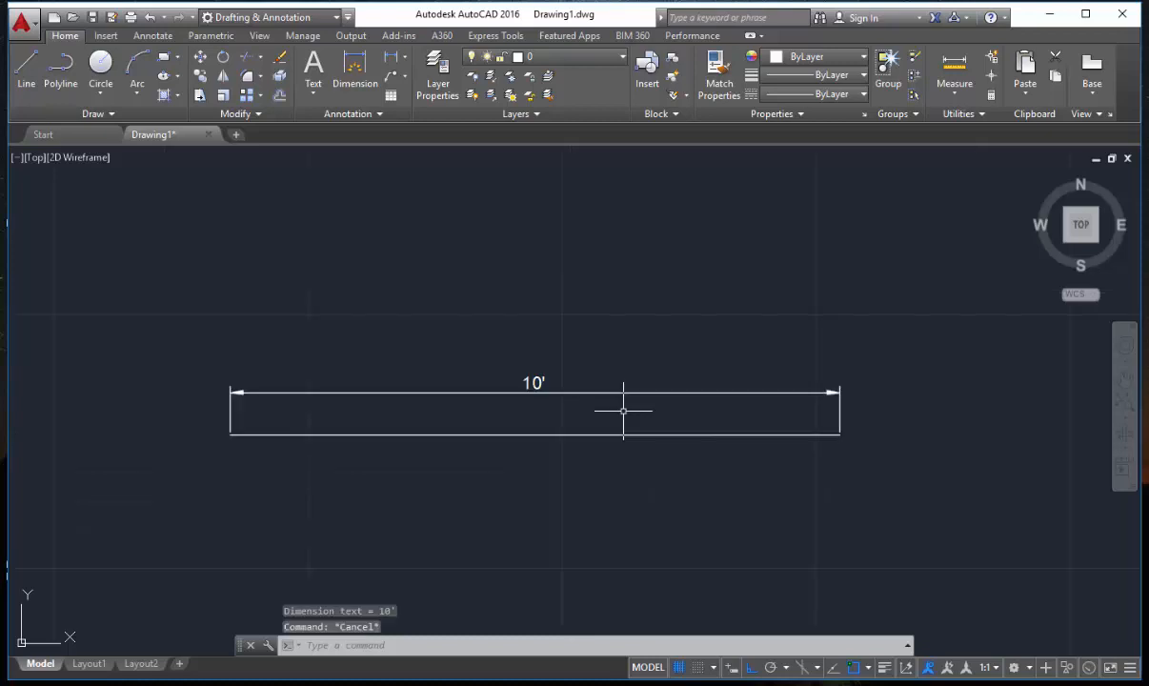
Open the ISO-25 dimension style for modification, showing its dimension line and extension line settings.
text(D)
key(Return)
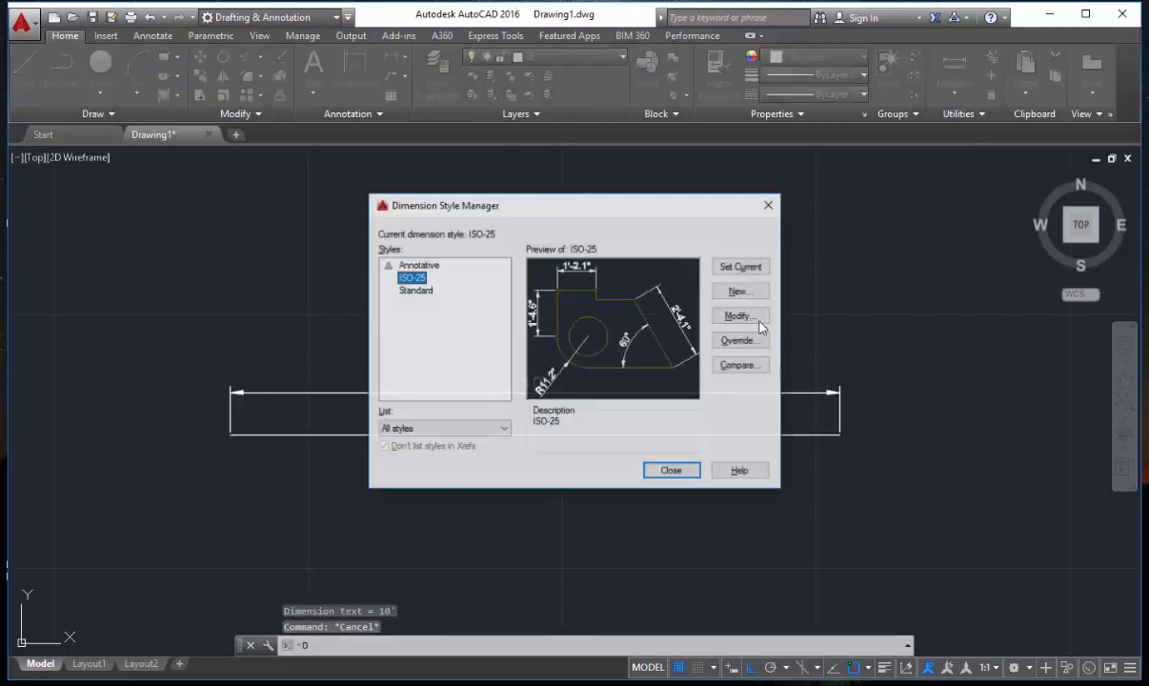
click(759, 322)
click(364, 174)
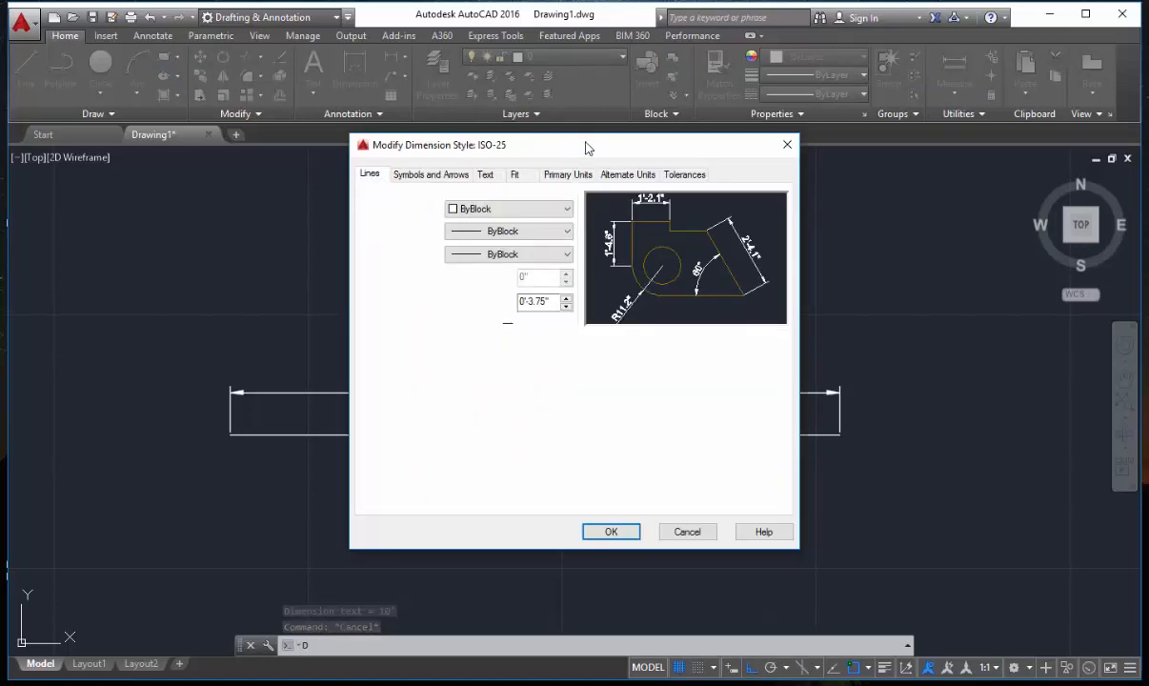
drag(586, 147, 604, 143)
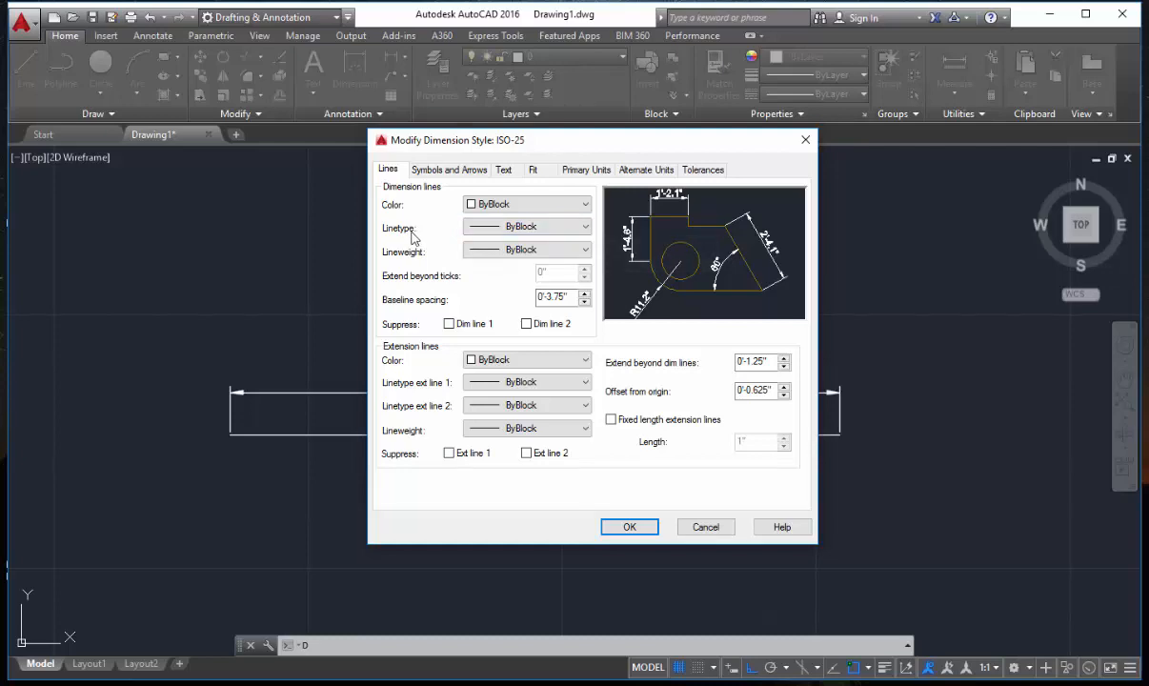
Try suppressing Dim line 1 and Dim line 2 in the style, and clear both suppression options again.
click(503, 326)
click(529, 326)
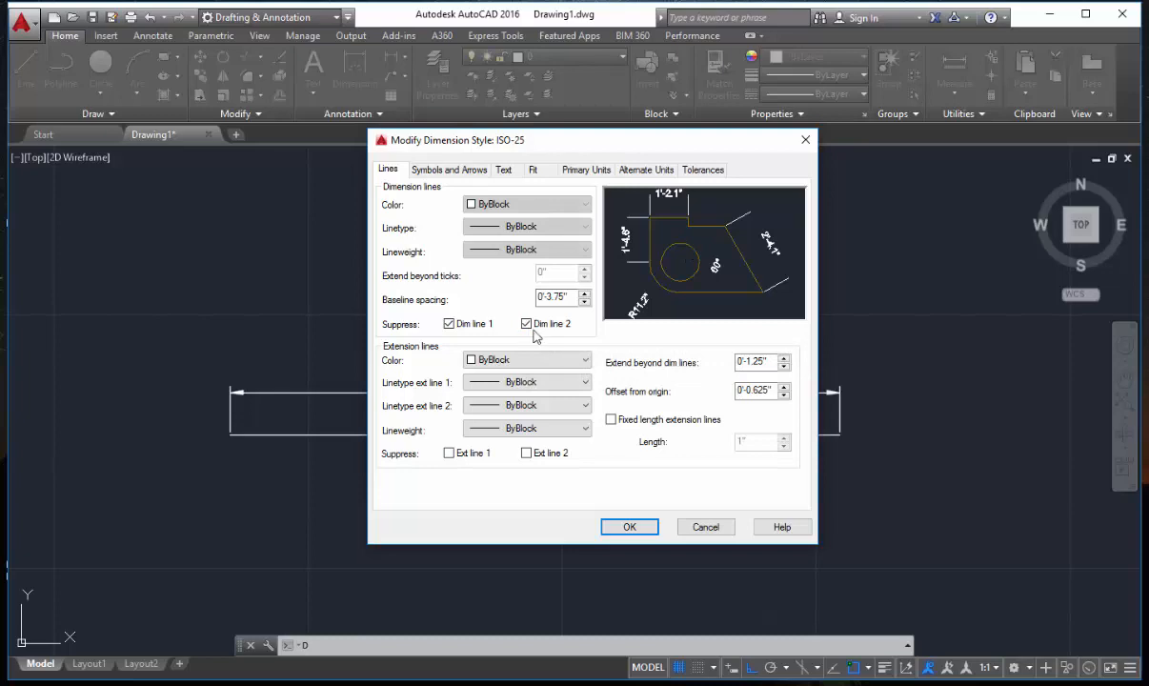
click(527, 326)
click(450, 327)
click(449, 324)
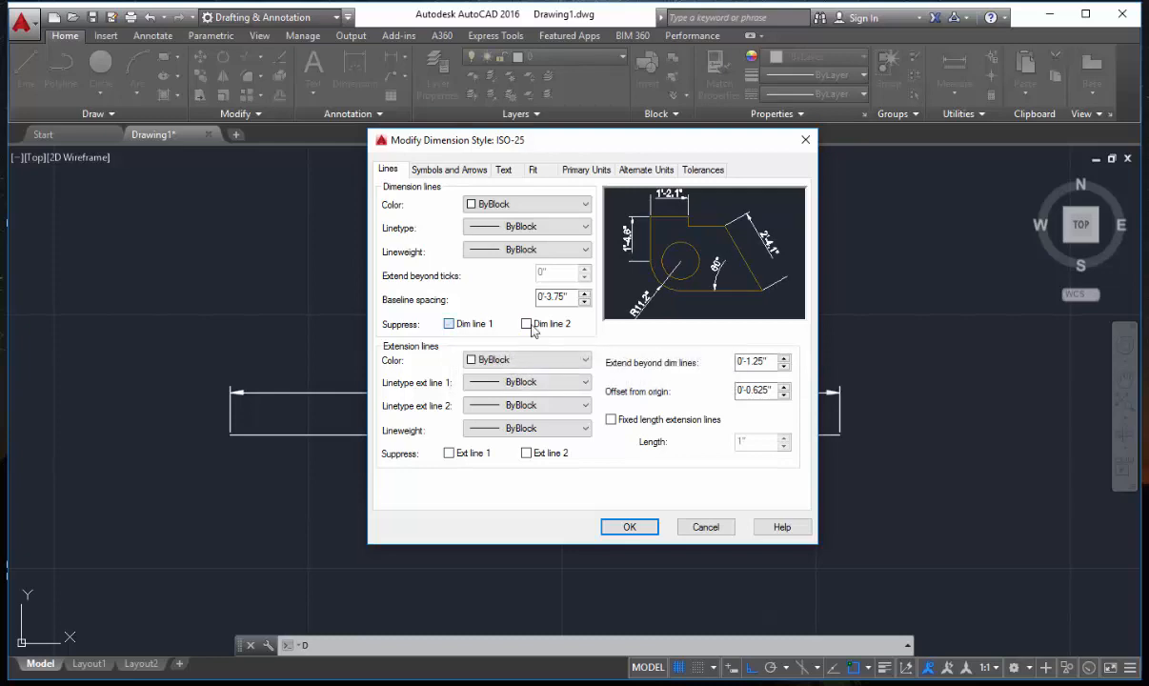
click(527, 324)
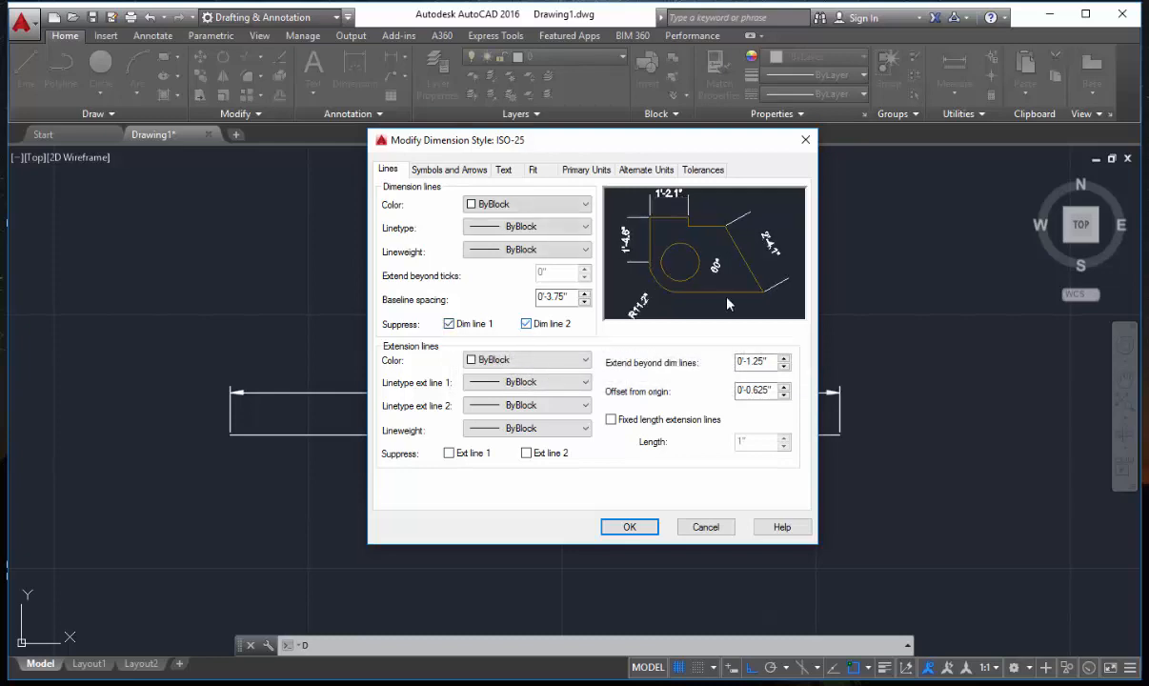
click(527, 325)
click(449, 325)
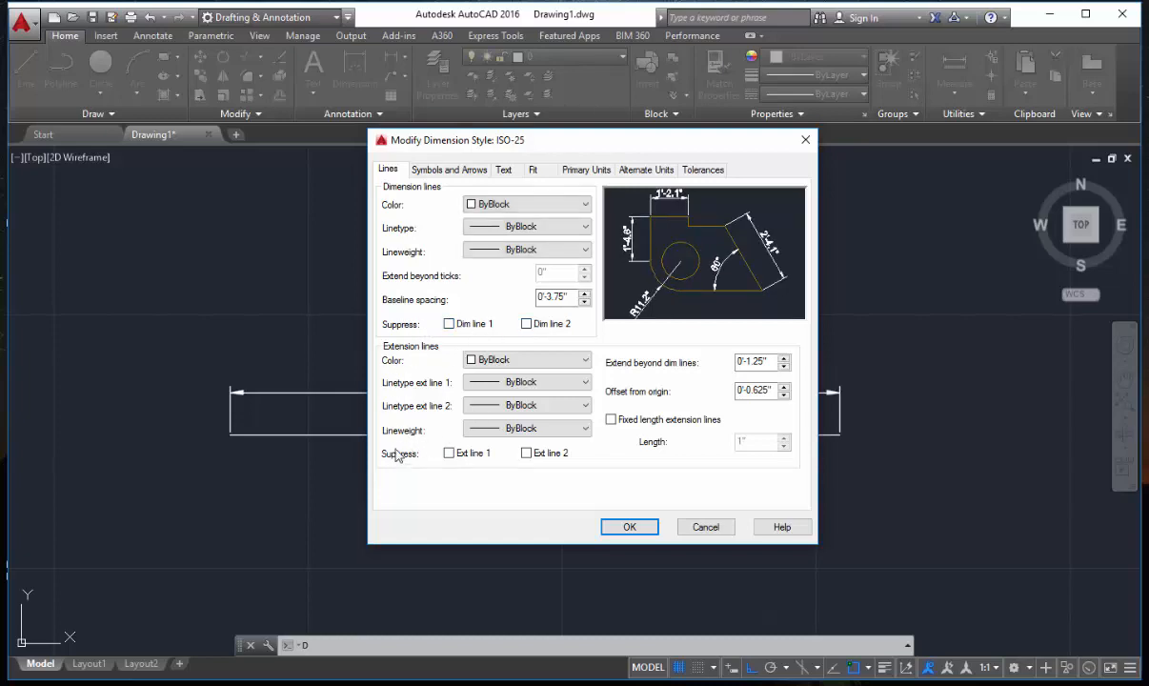
Try suppressing extension lines 1 and 2, clear both options, and turn on fixed length extension lines.
click(449, 453)
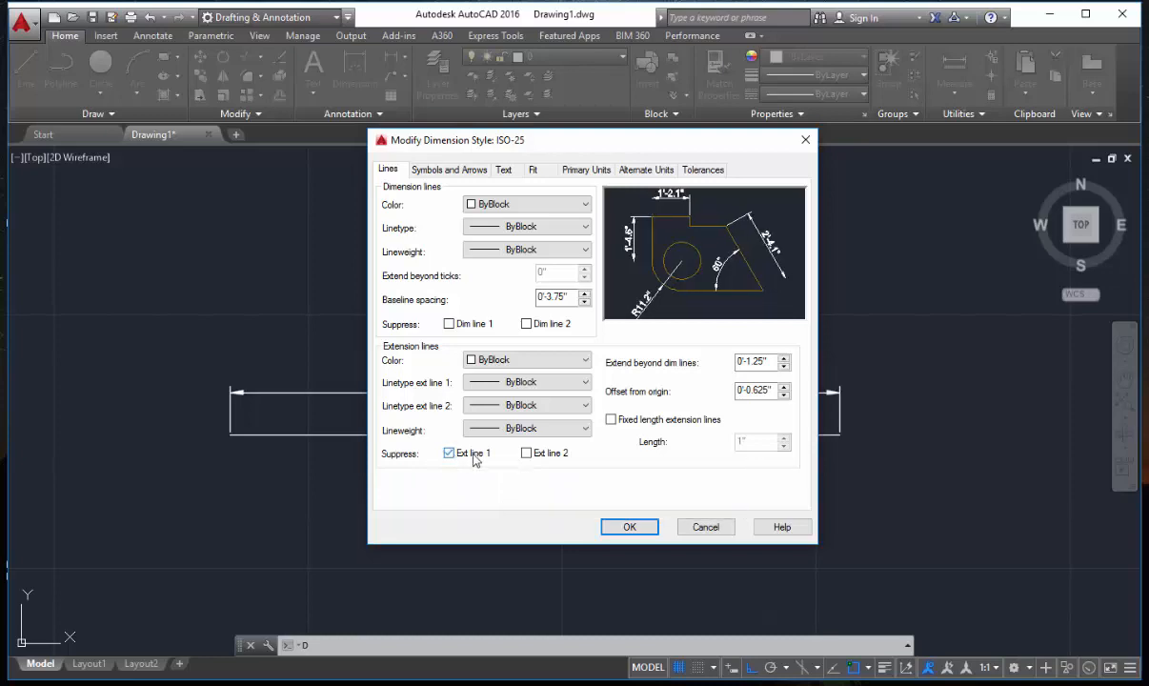
click(527, 453)
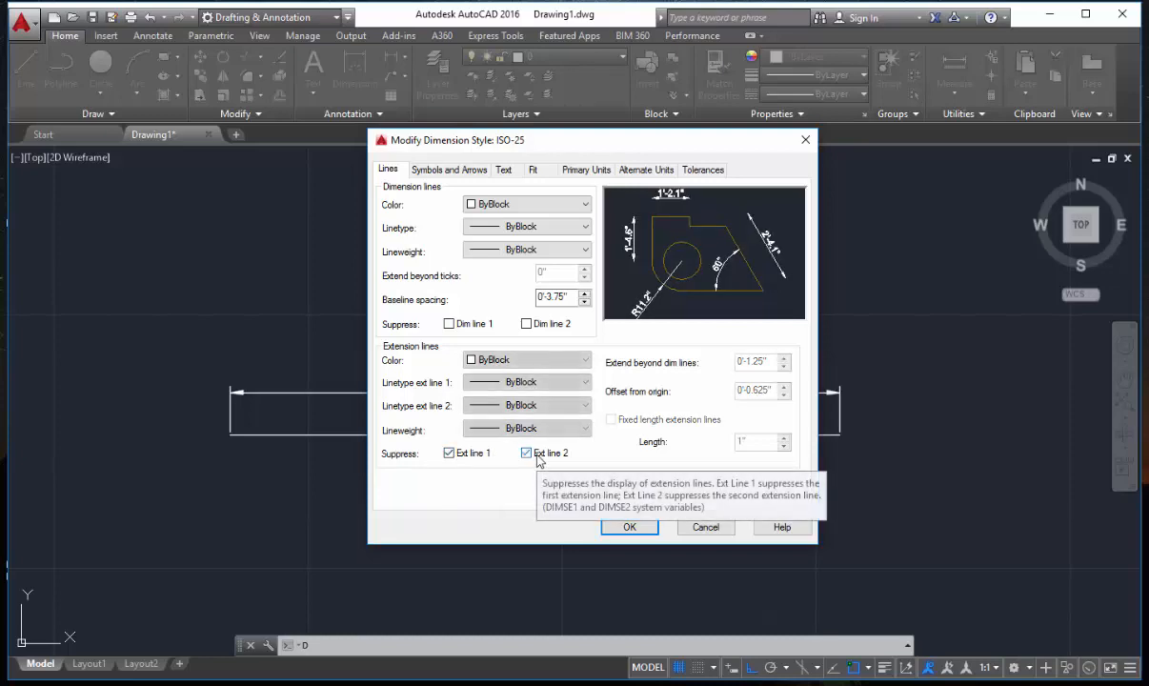
click(452, 458)
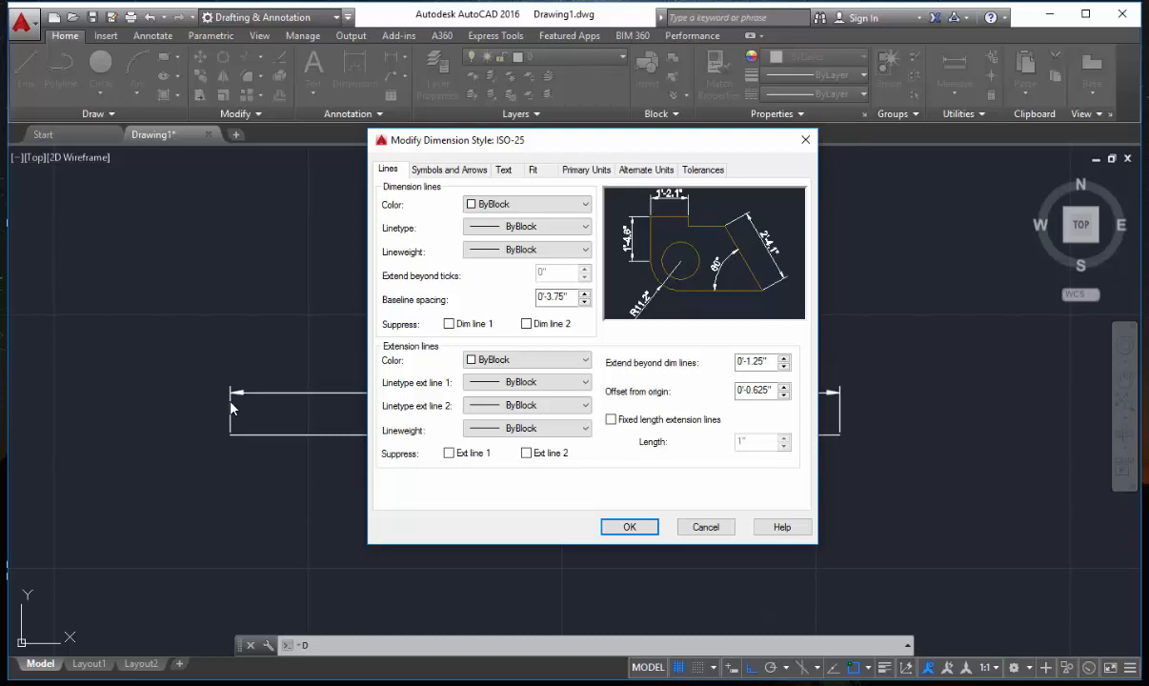
click(612, 420)
Set the first and second dimension arrowheads to Architectural tick with an arrow size of 3.5".
click(449, 169)
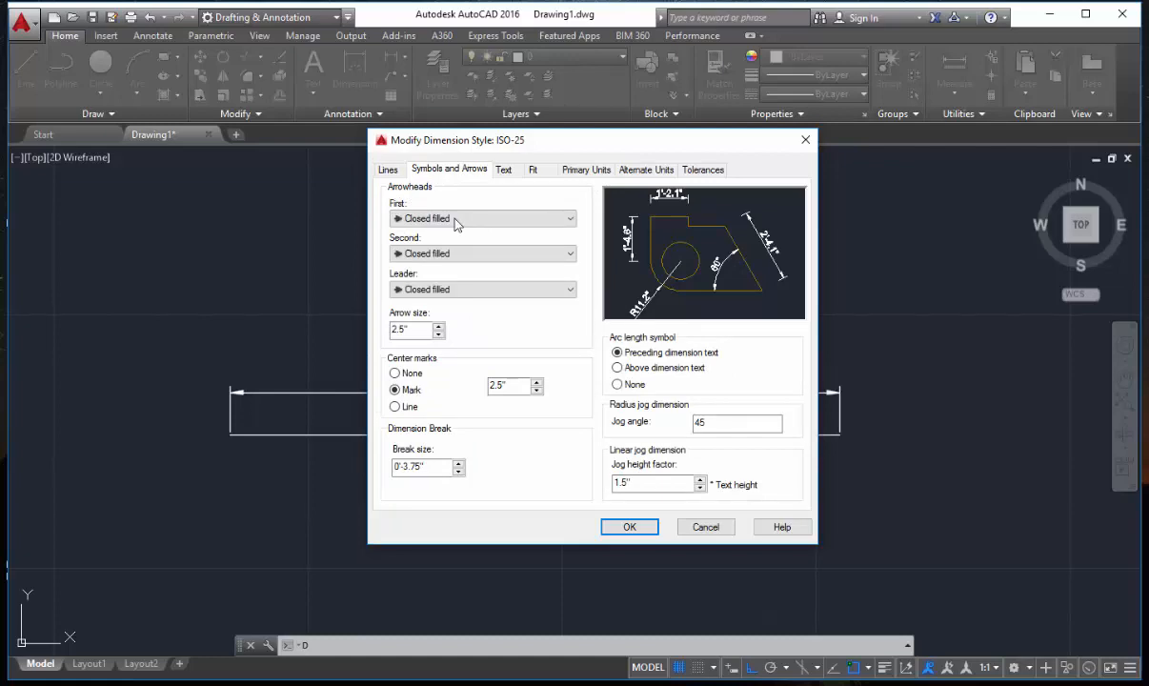
click(546, 220)
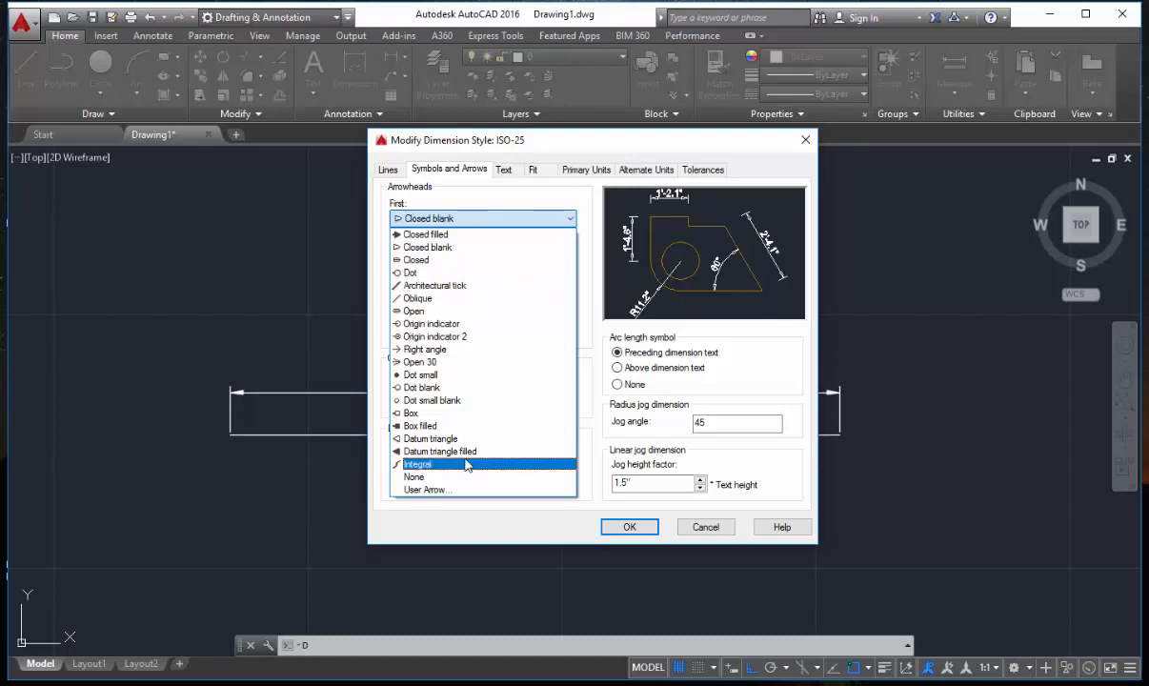
click(472, 285)
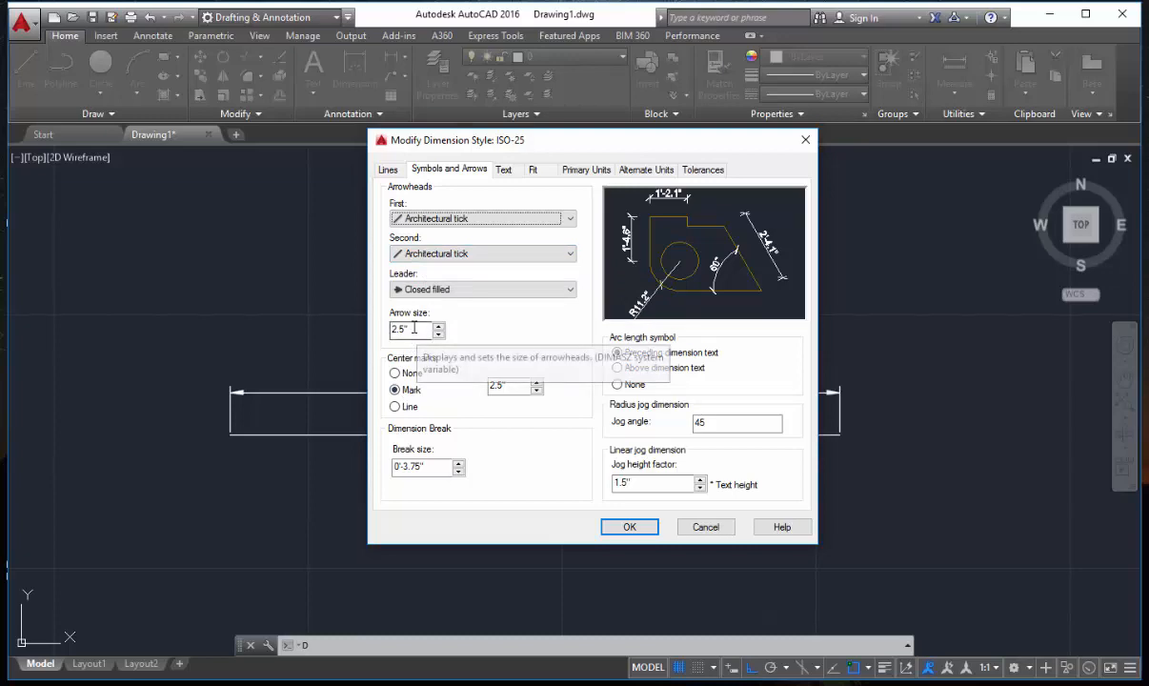
drag(413, 328, 386, 330)
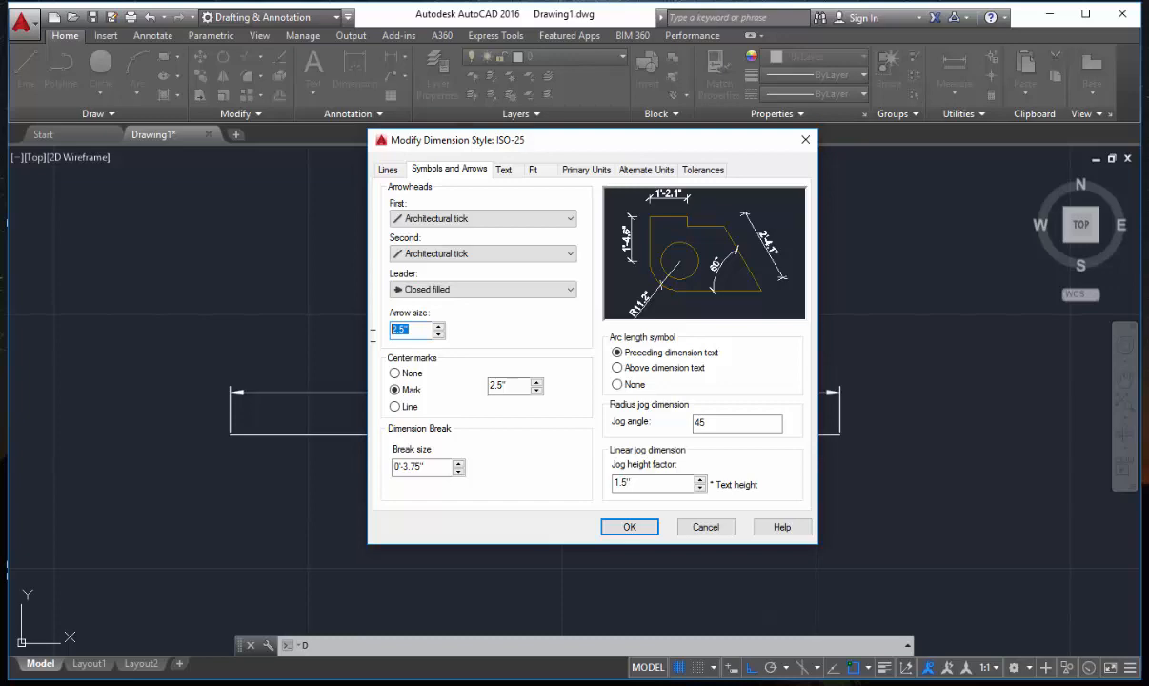
text(3.5")
Try the None and Line options for center marks, and return the setting to Mark.
click(396, 373)
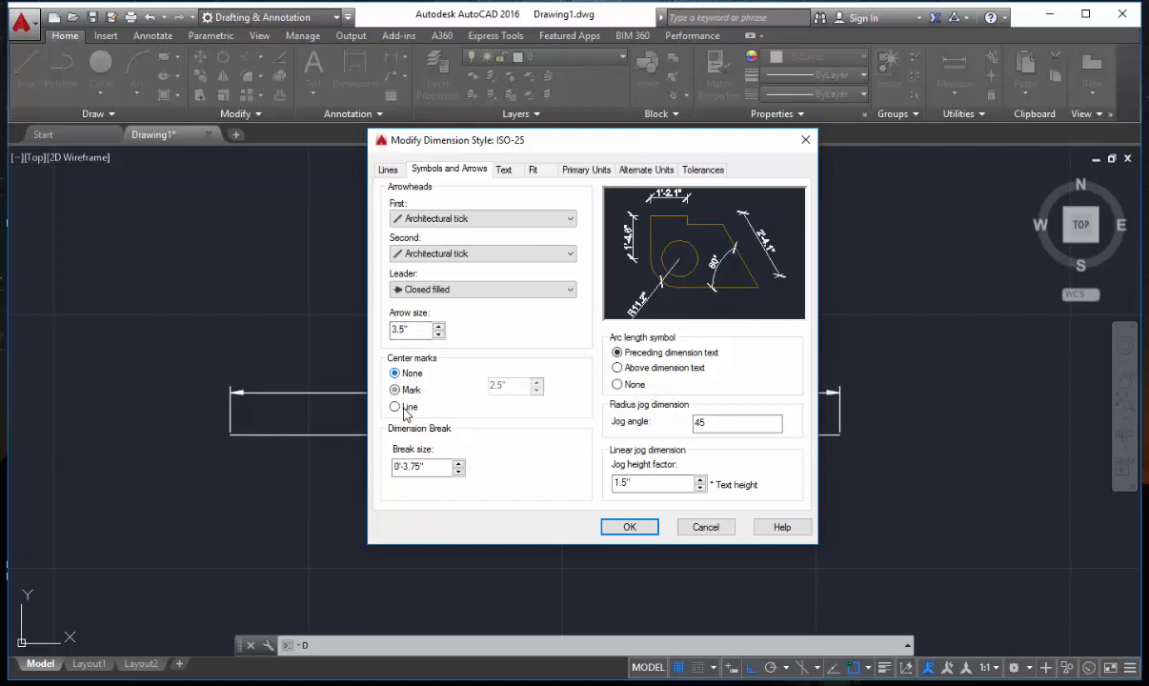
click(403, 409)
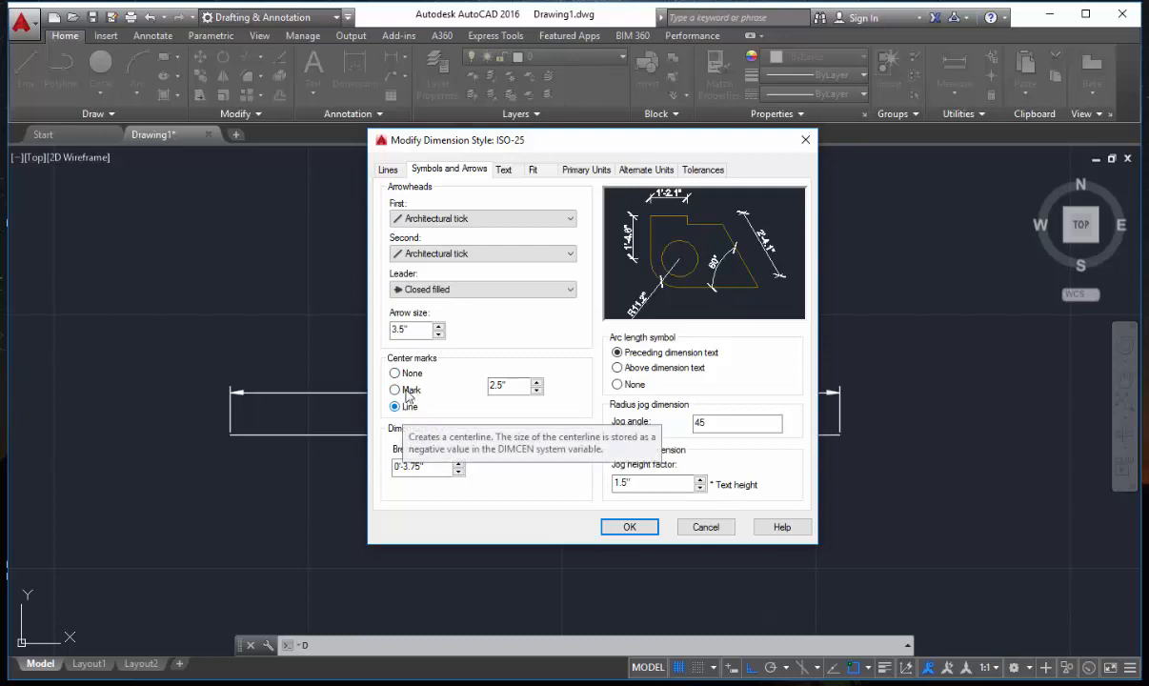
click(396, 390)
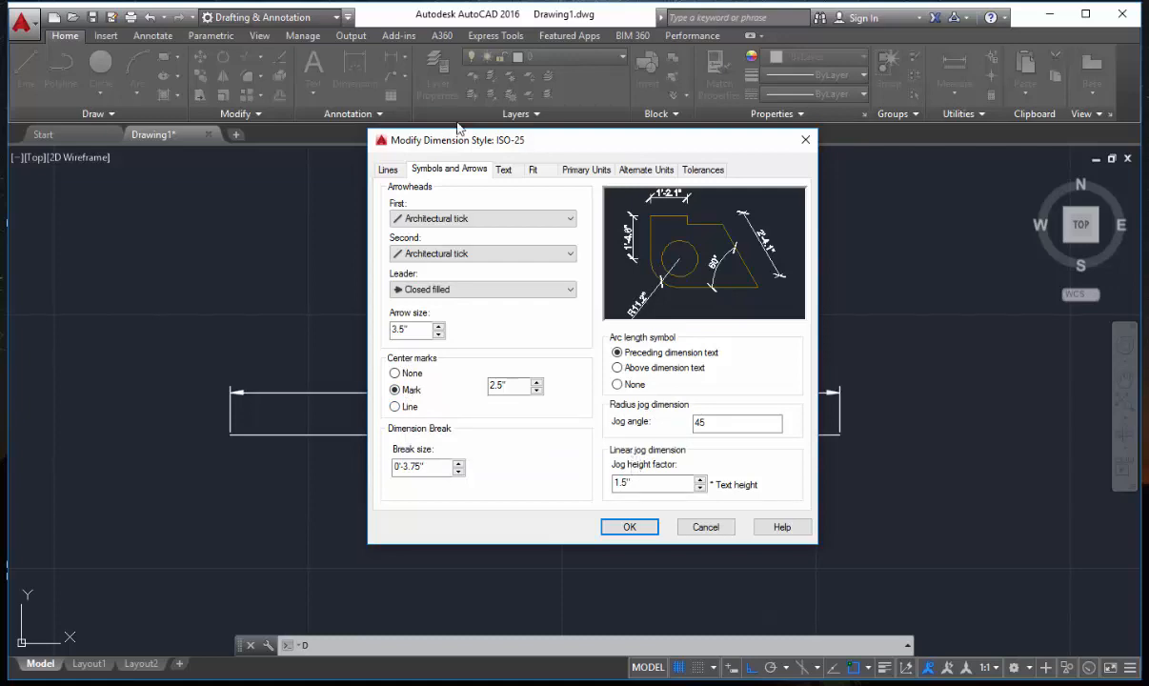
Create a new text style named dim from the dimension text settings and set its font to Times New Roman.
click(504, 170)
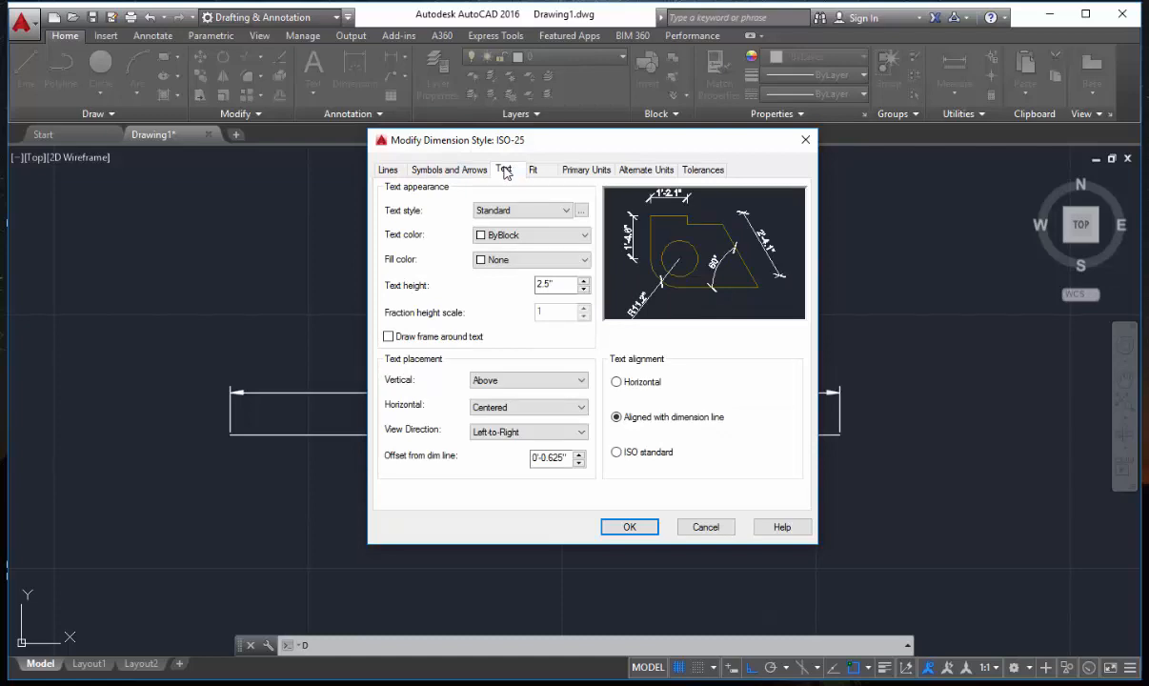
click(581, 212)
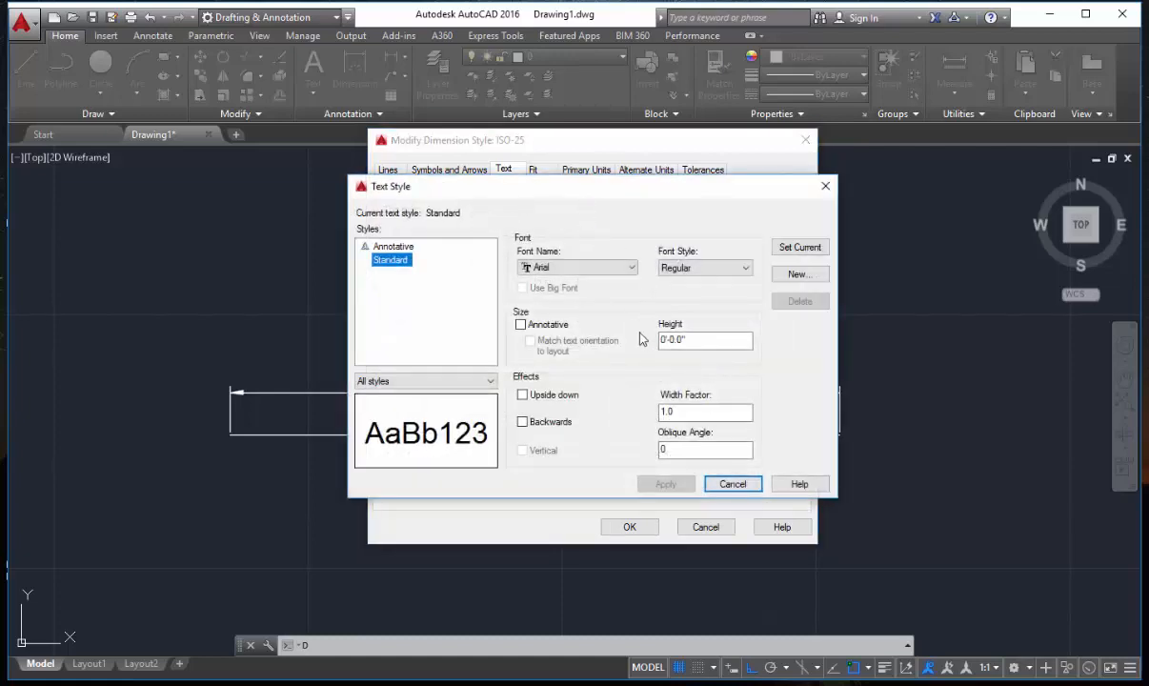
key(alt+n)
text(dim)
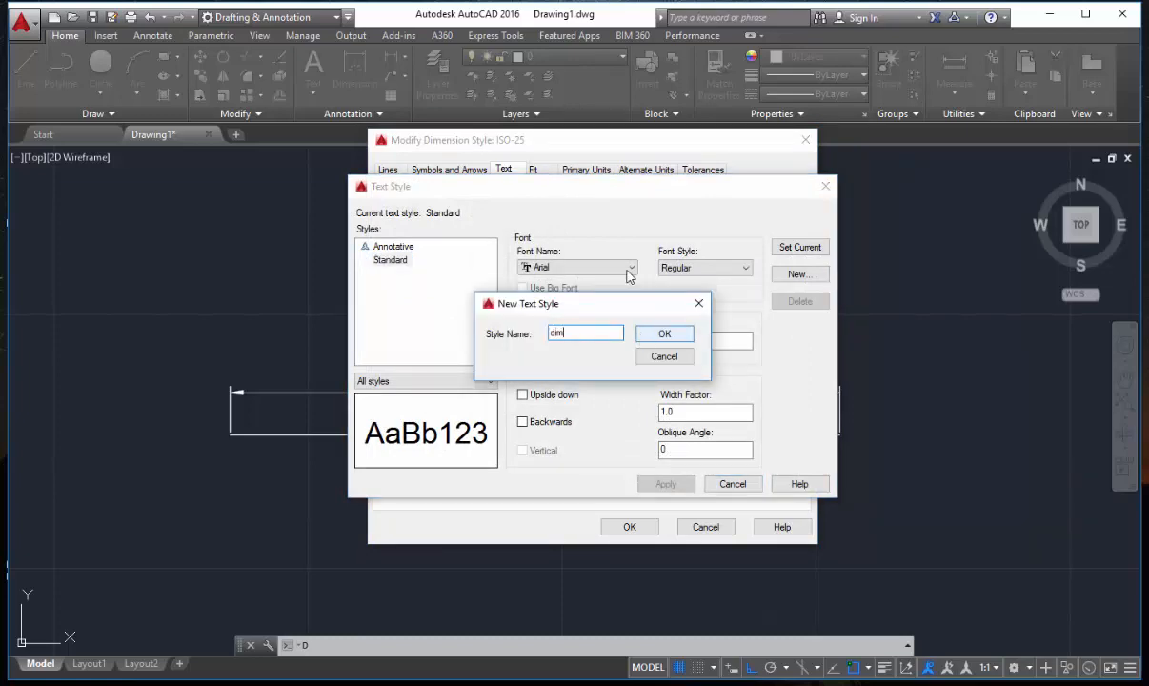
key(Return)
click(629, 268)
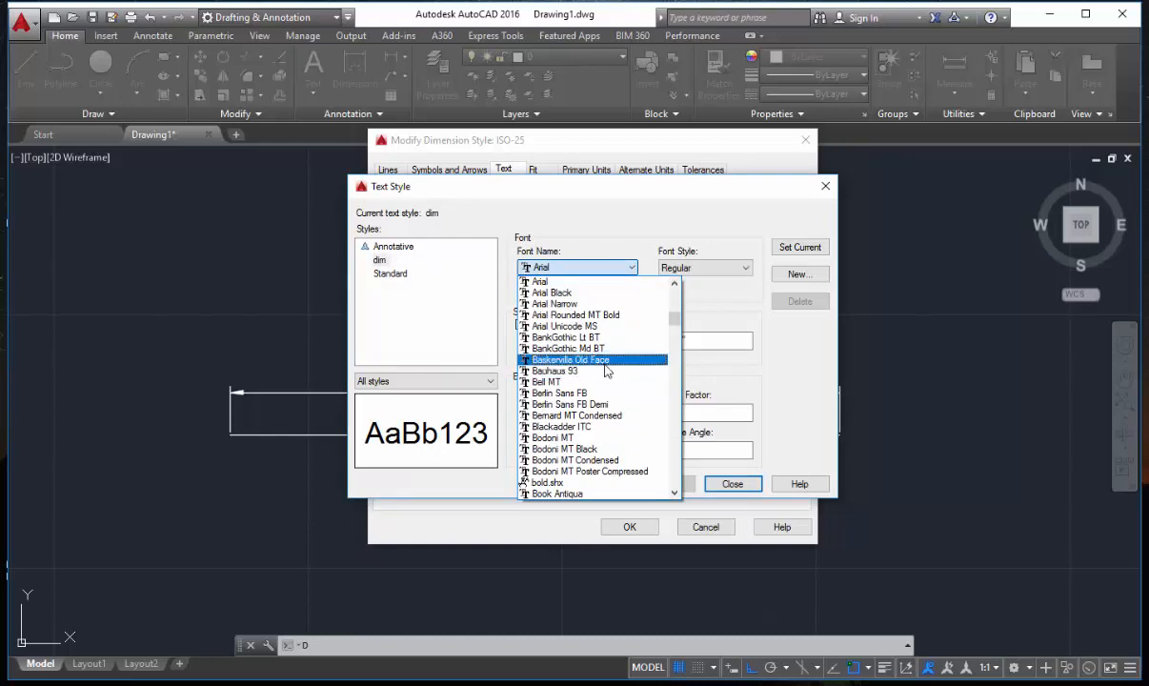
key(t)
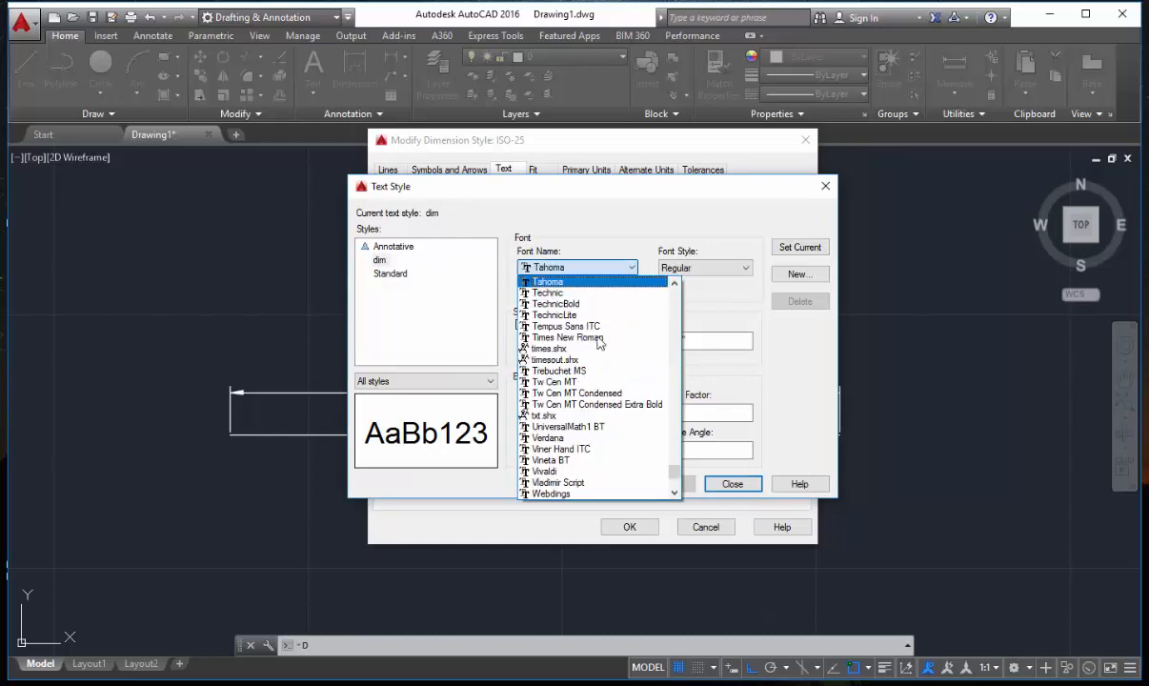
click(597, 338)
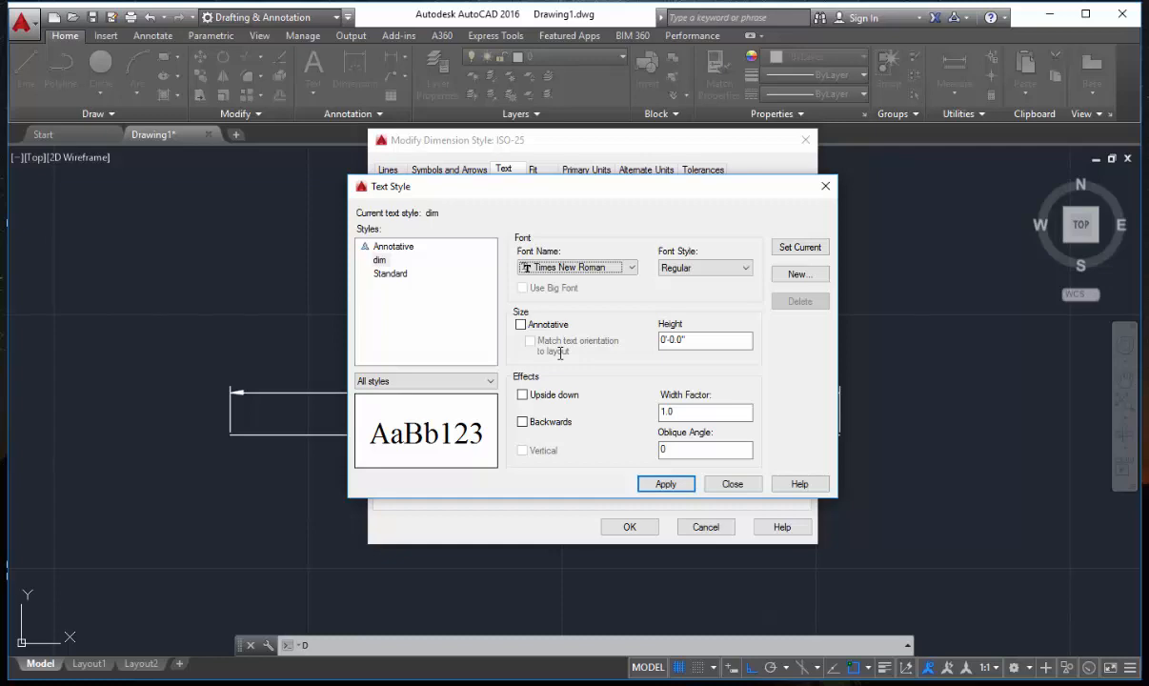
Set the dim text style's height to 3.5" and make it the current text style.
drag(700, 341, 561, 352)
key(BackSpace)
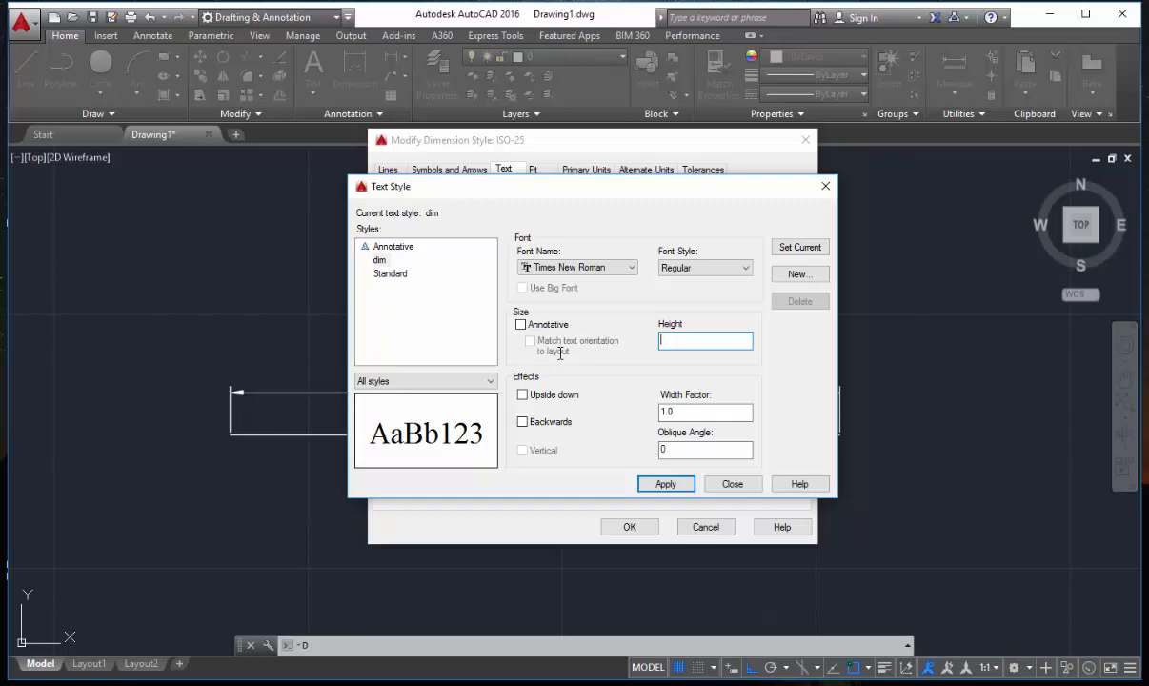
text(3.5")
key(Return)
click(798, 249)
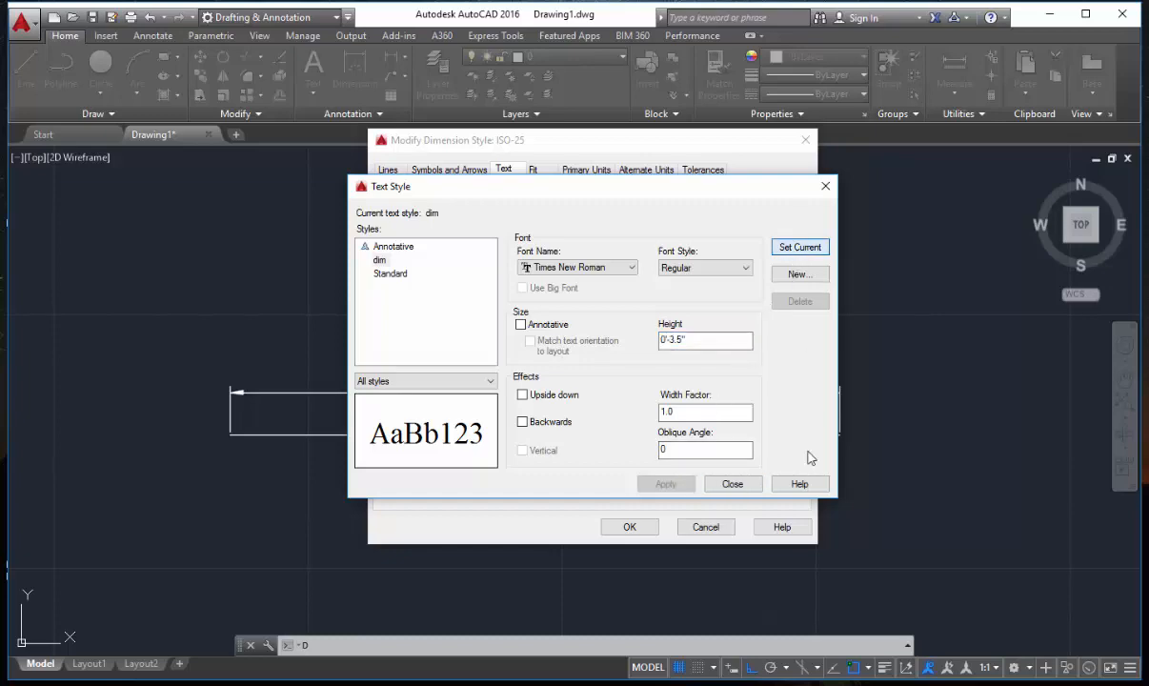
key(Escape)
Assign the dim text style to the ISO-25 dimension text and turn on the frame drawn around the text.
click(563, 210)
click(514, 236)
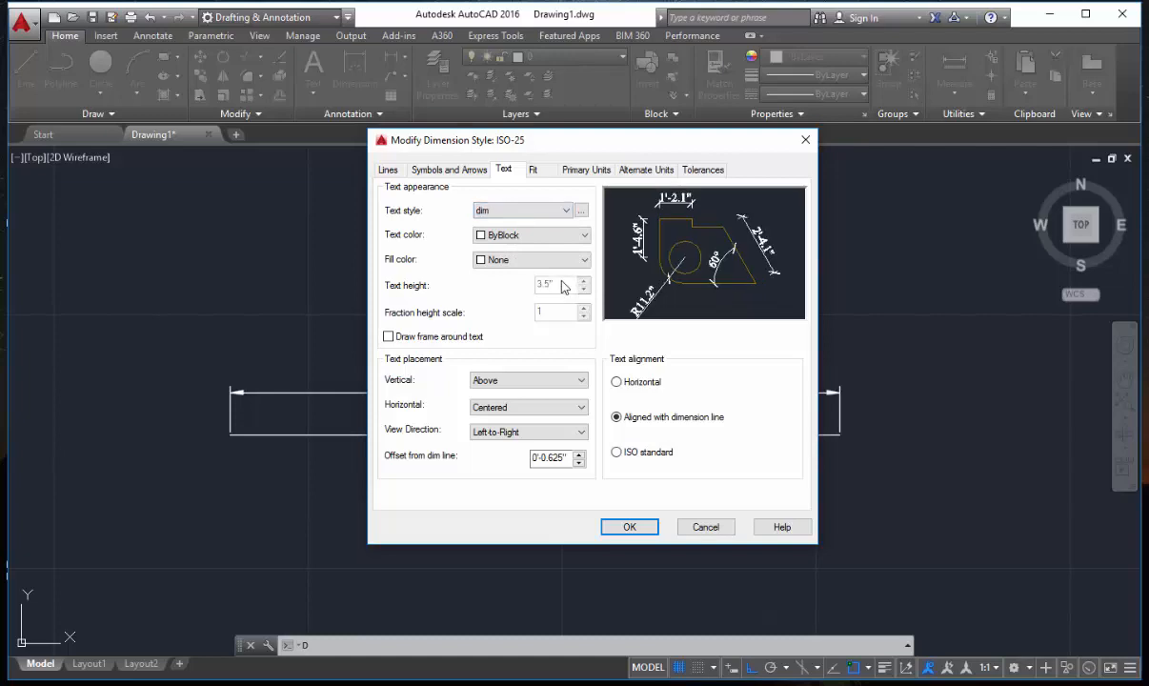
click(389, 336)
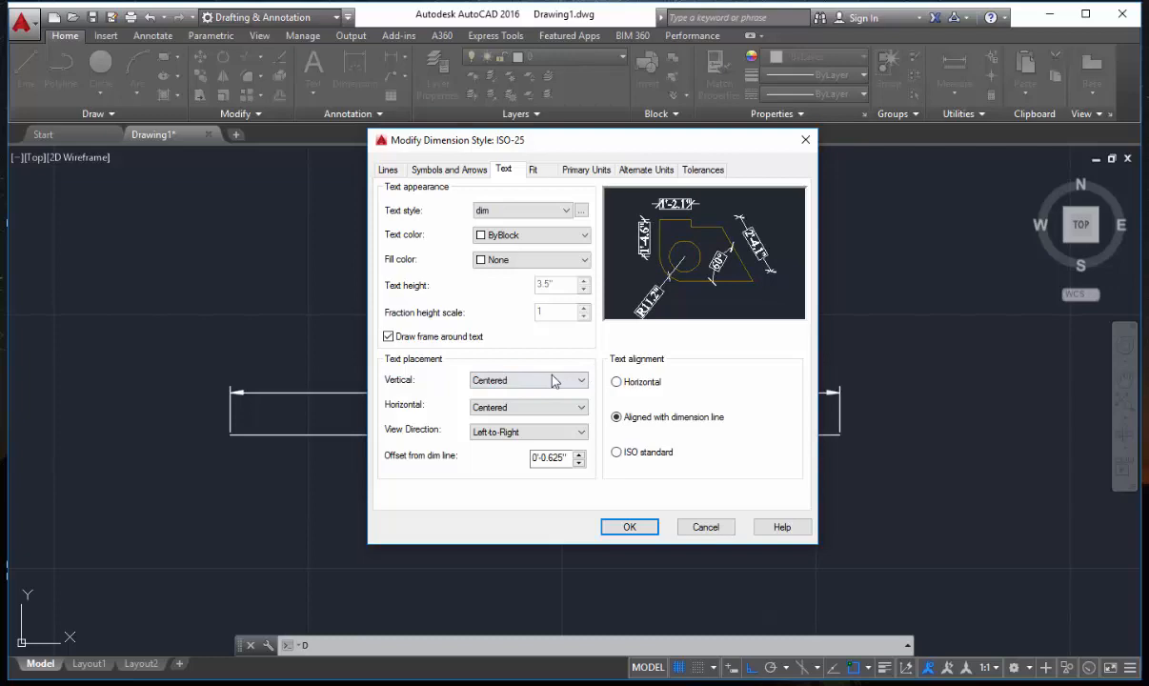
Try the Below option for the dimension text's vertical placement, and return the setting to Centered.
click(553, 380)
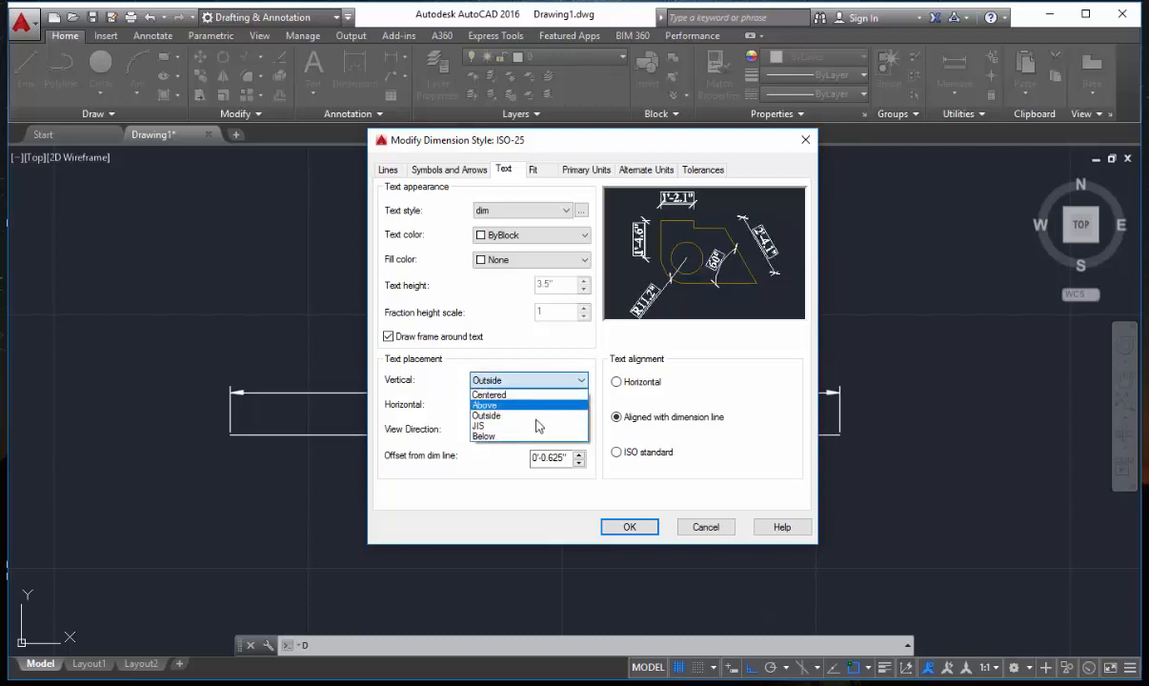
click(550, 435)
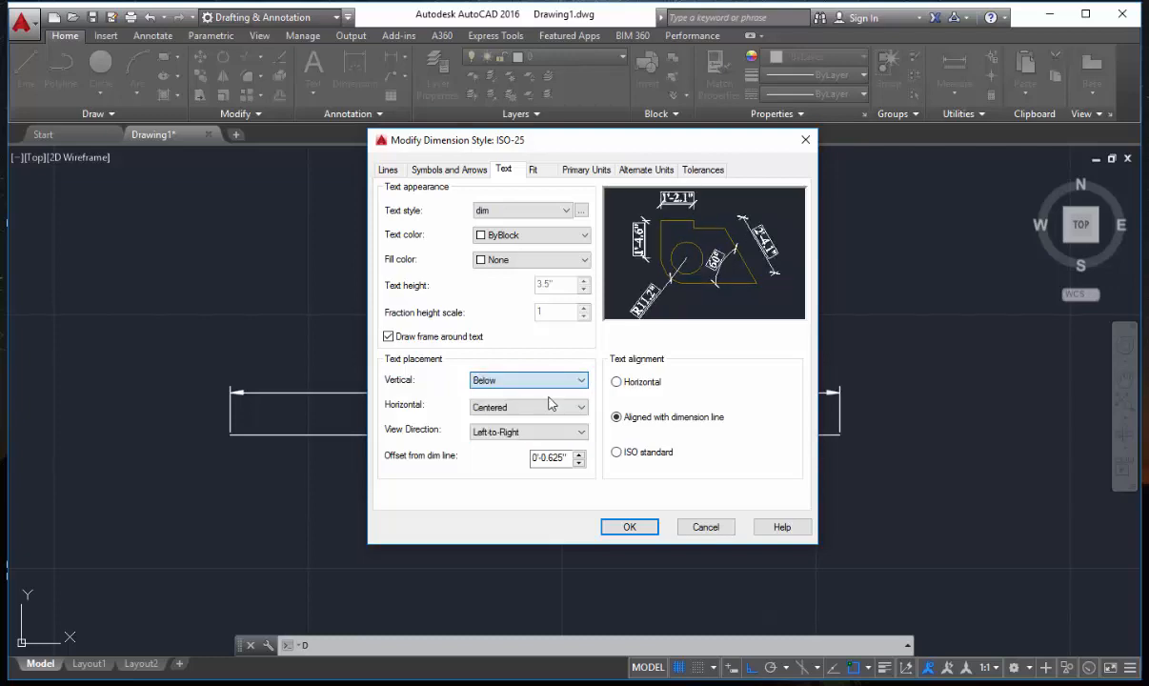
click(549, 398)
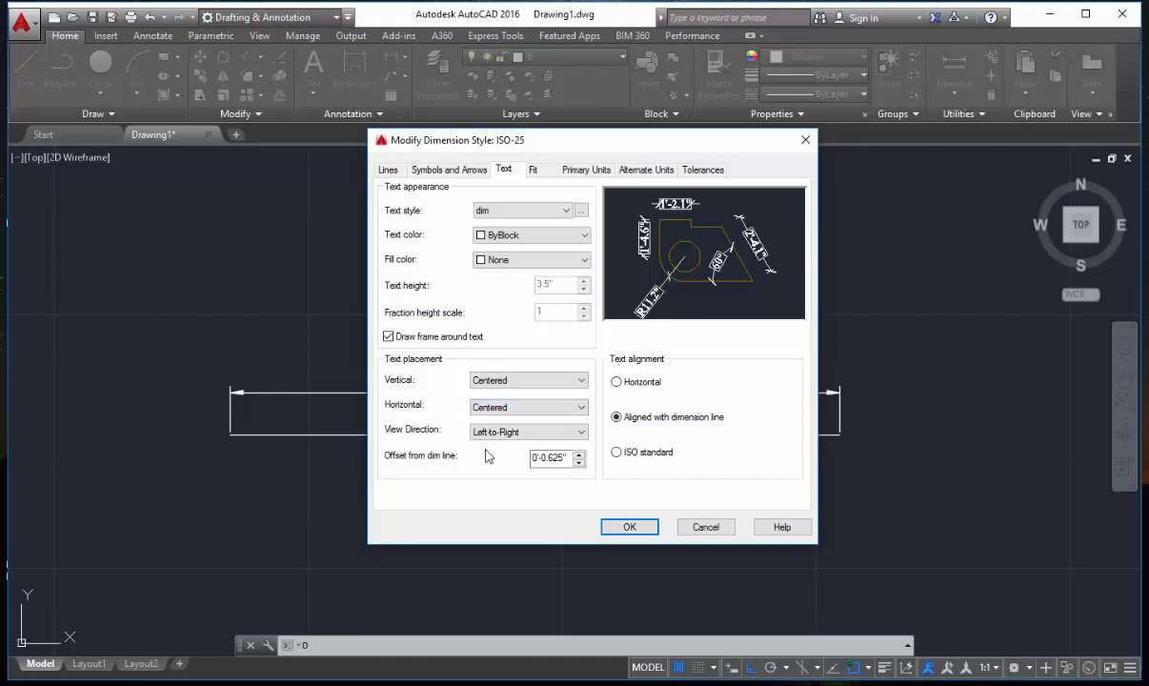
Try the Right-to-Left view direction and Horizontal text alignment, returning them to Left-to-Right and Aligned with dimension line.
click(531, 433)
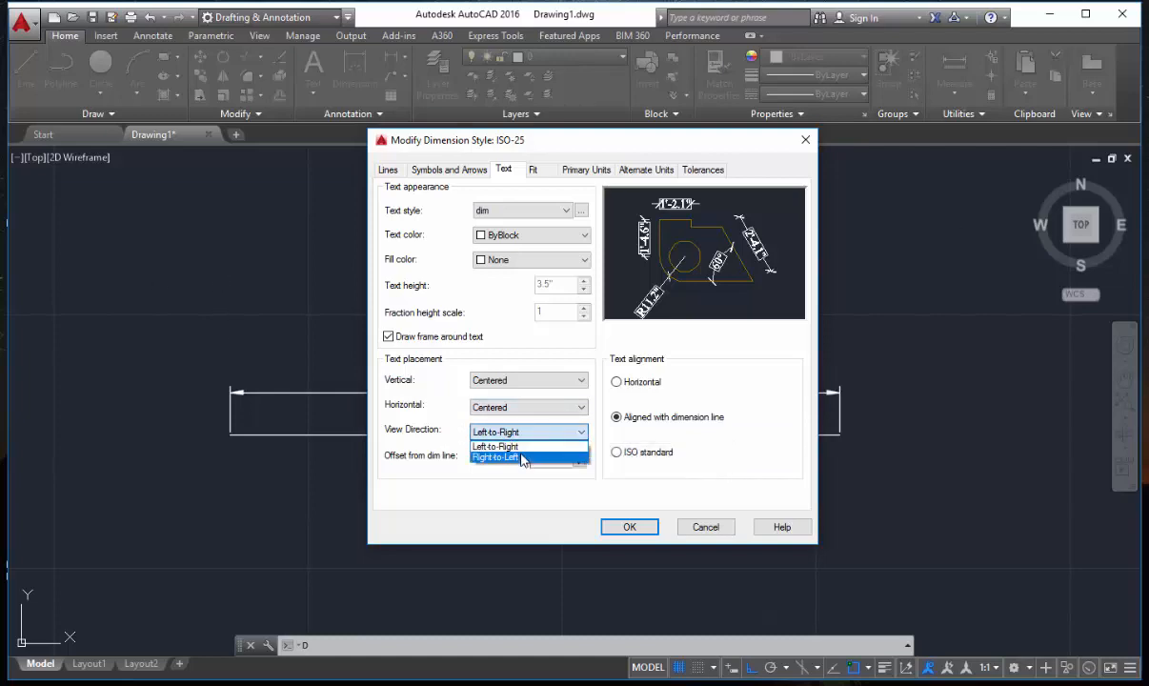
click(525, 457)
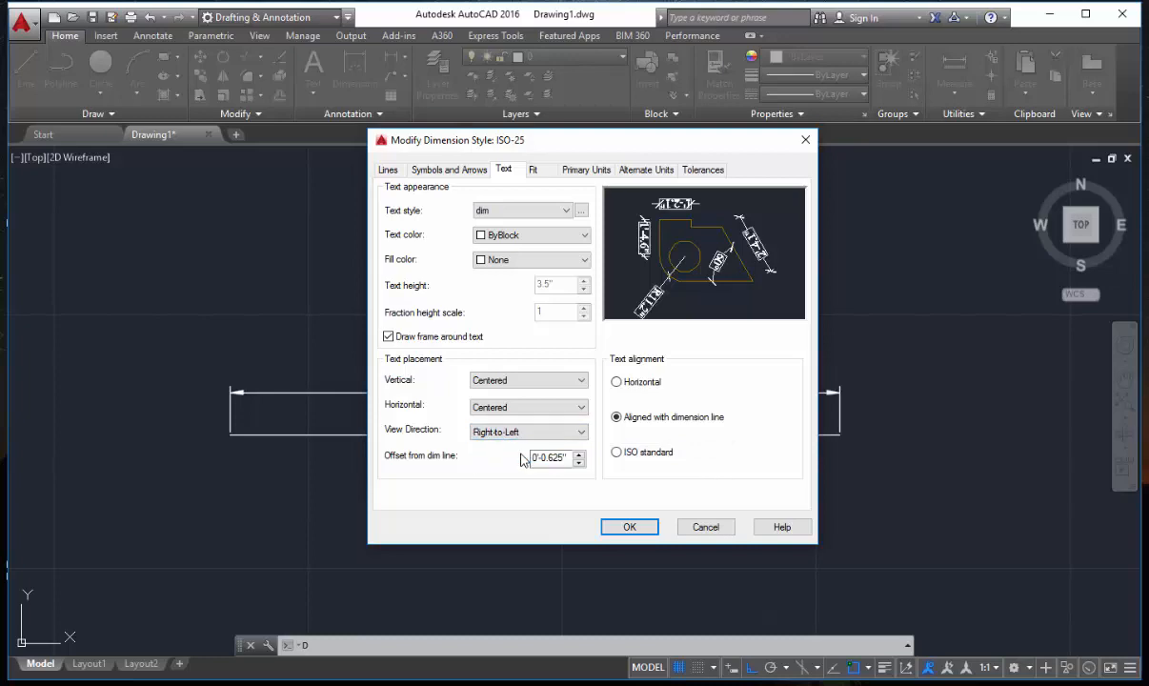
click(529, 432)
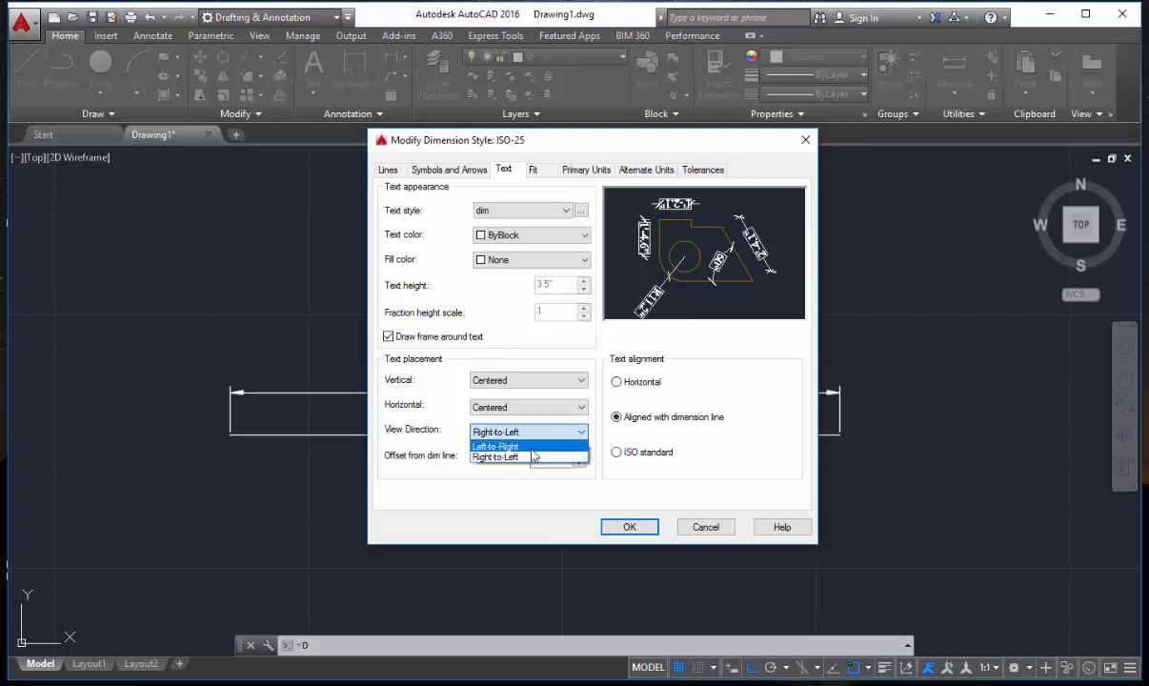
click(505, 445)
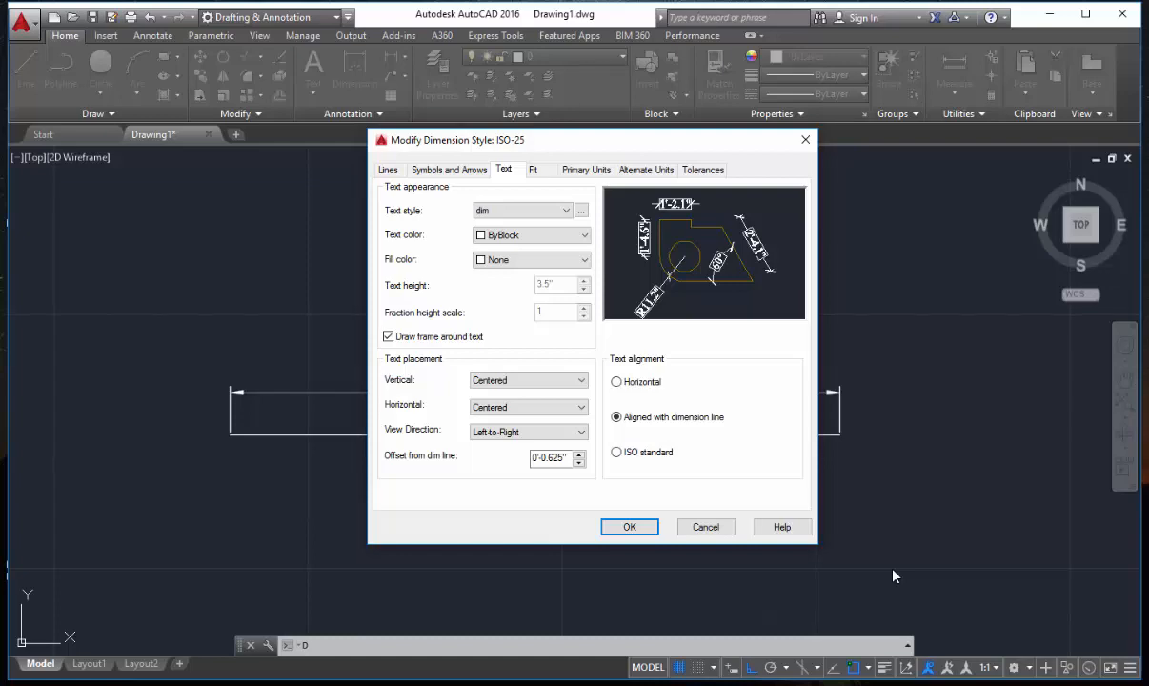
click(629, 385)
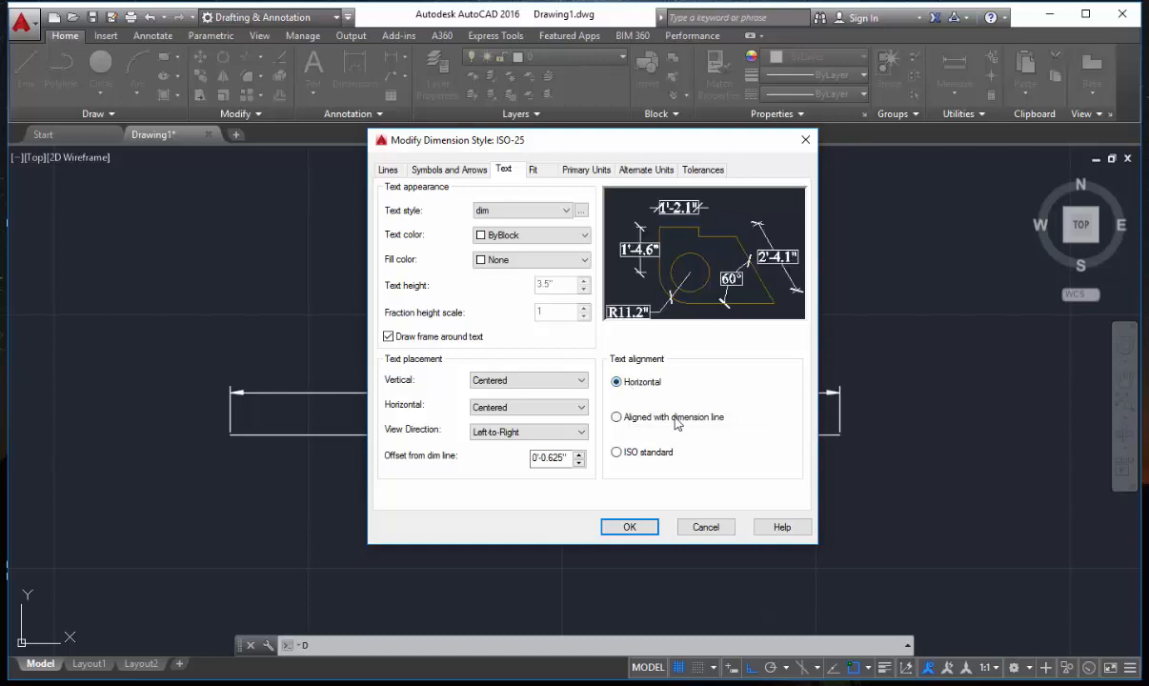
click(674, 417)
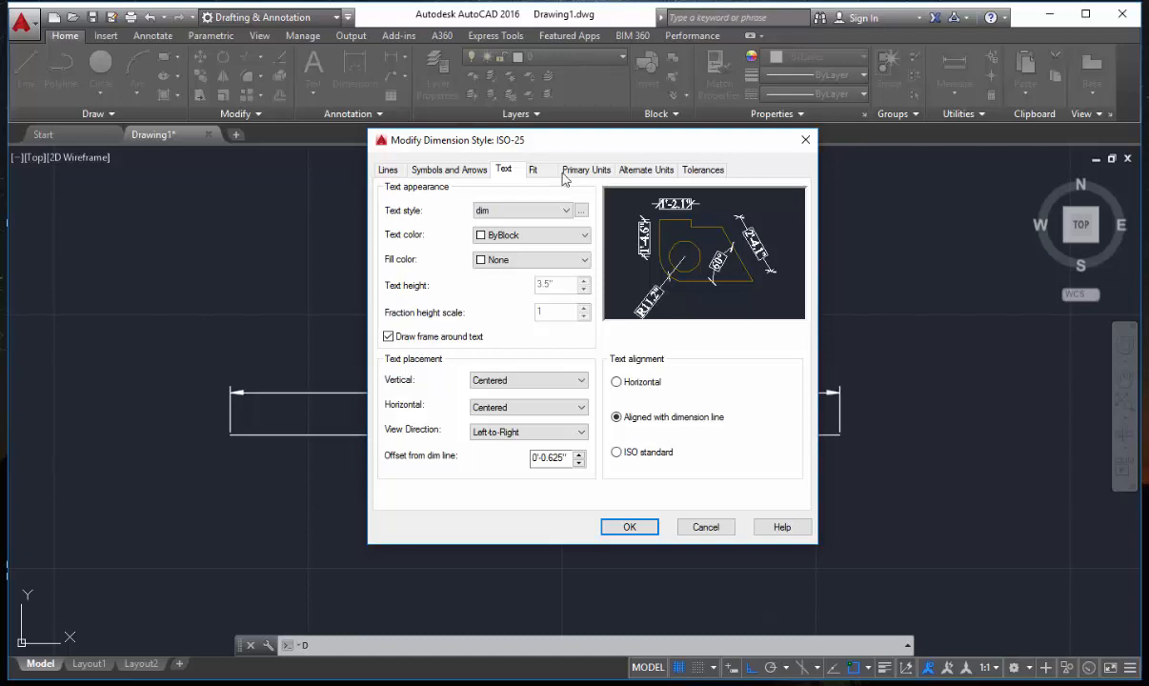
Review the fit, unit and tolerance settings of ISO-25 and apply the modified style as the current dimension style.
key(ctrl+Tab)
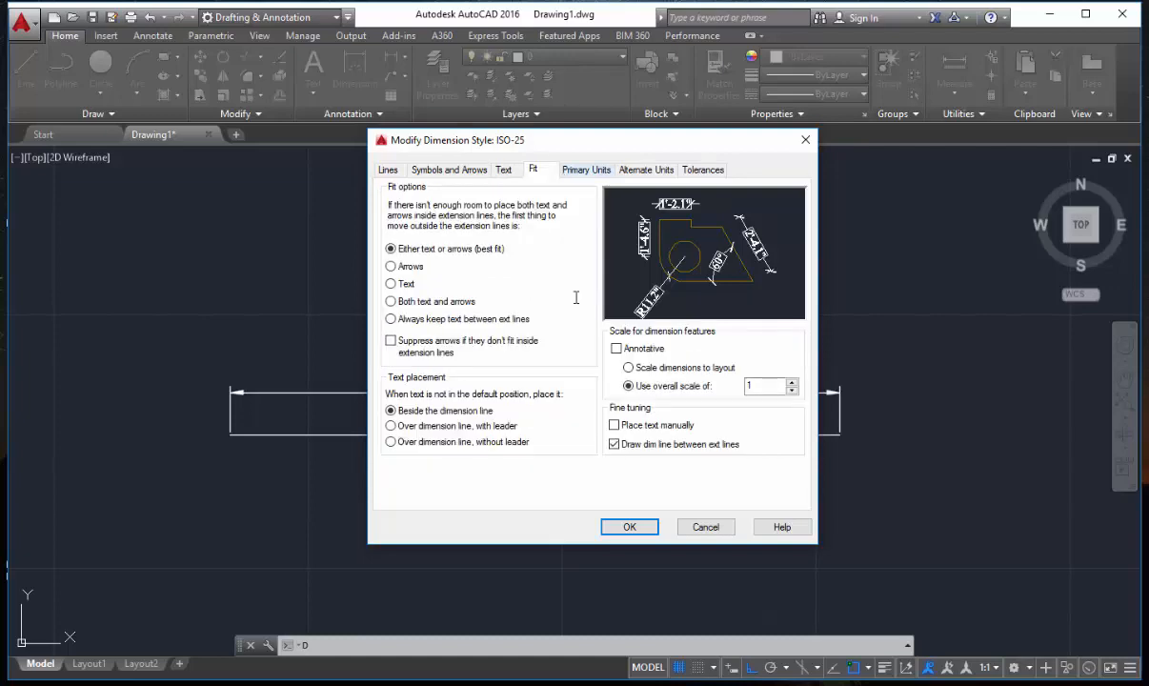
key(ctrl+Tab)
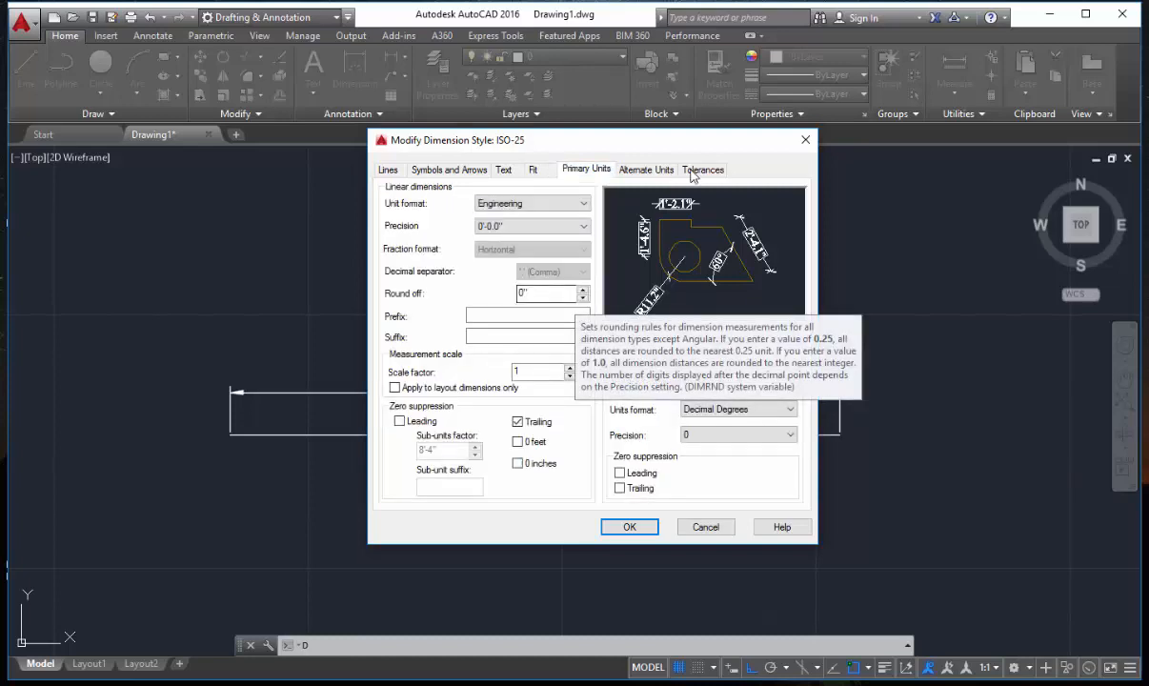
key(ctrl+Tab)
key(ctrl+Tab)
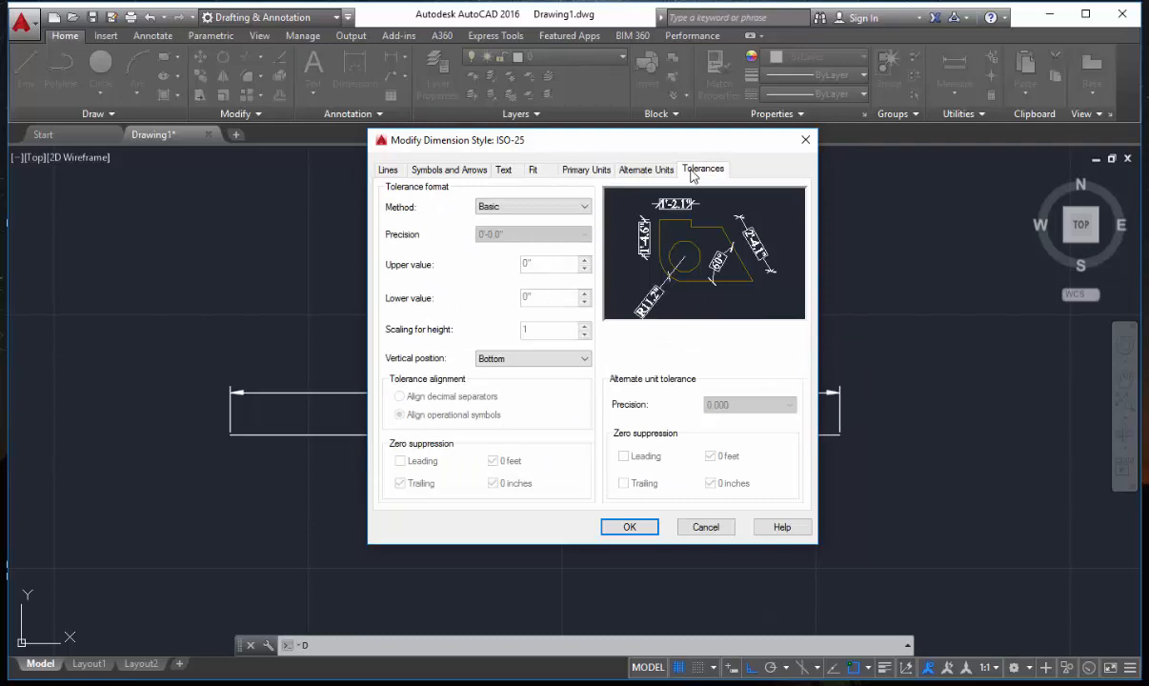
click(630, 527)
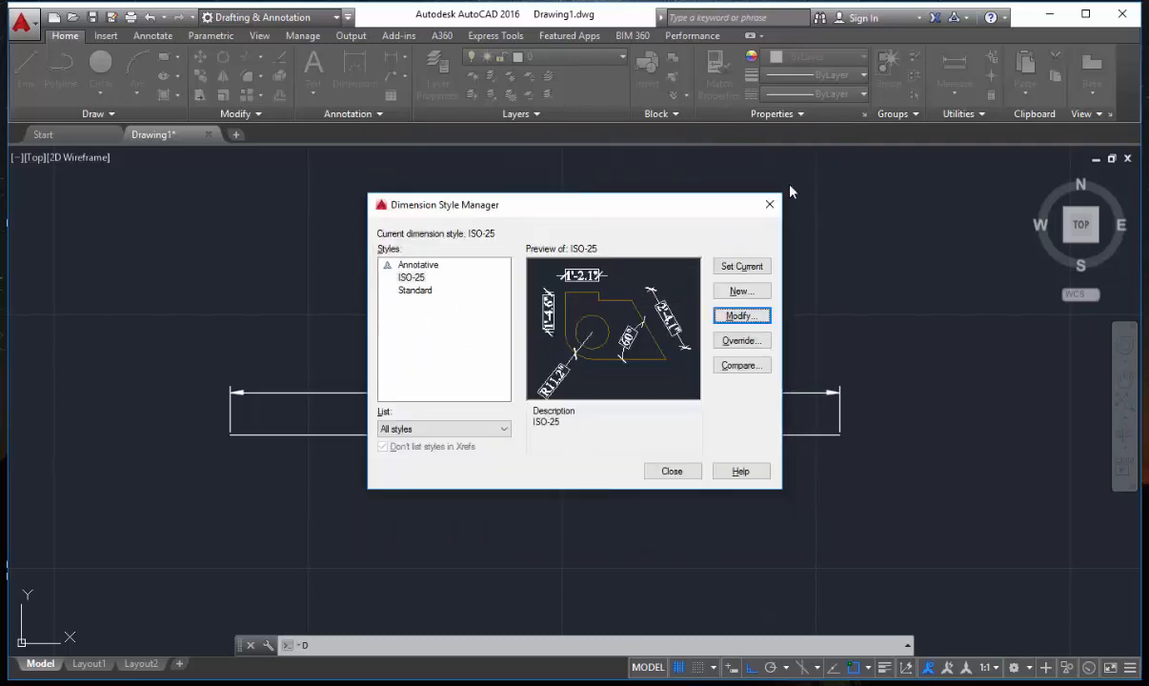
click(742, 267)
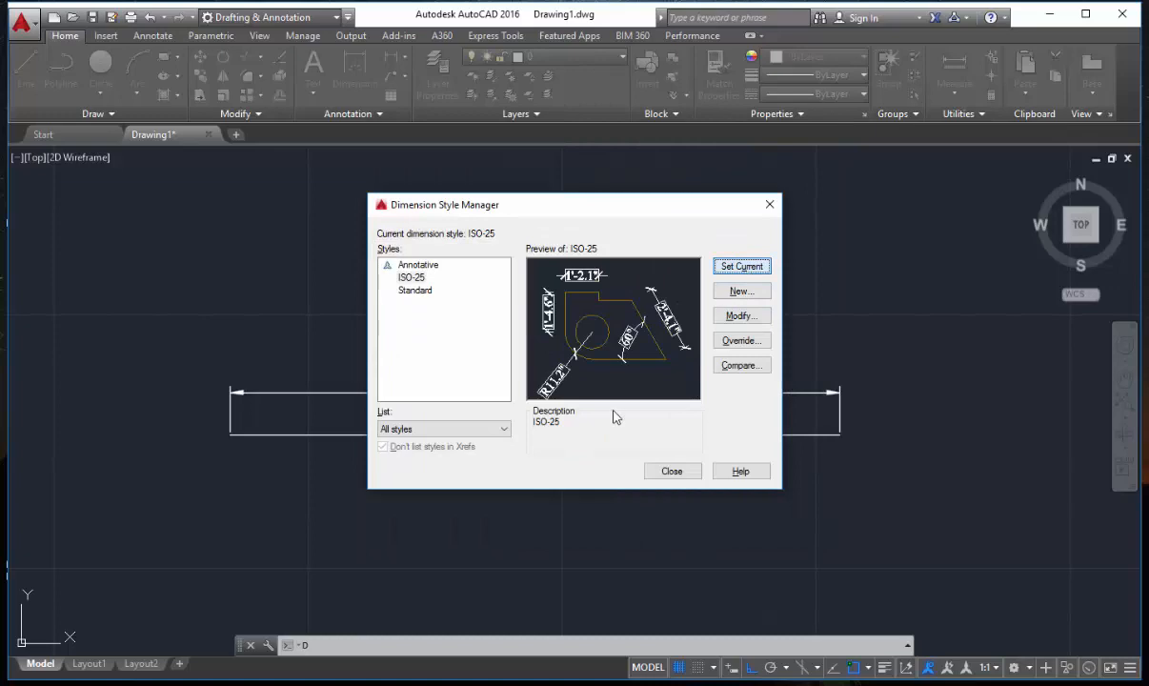
key(Escape)
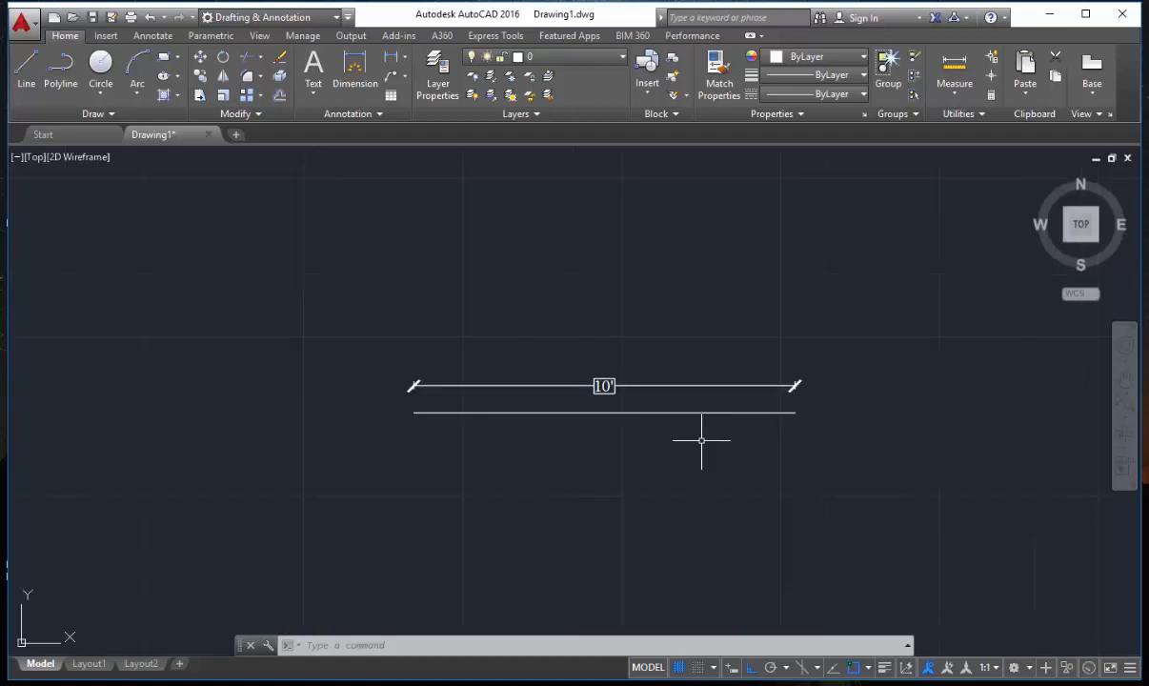
scroll(719, 404, up, 2)
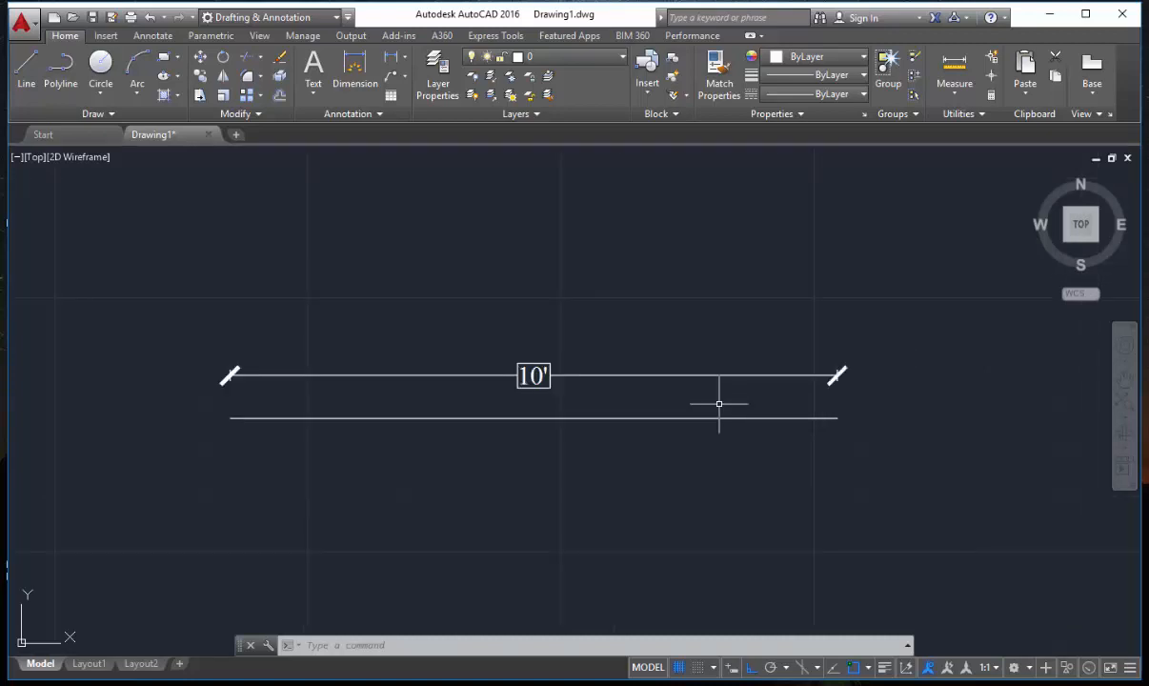